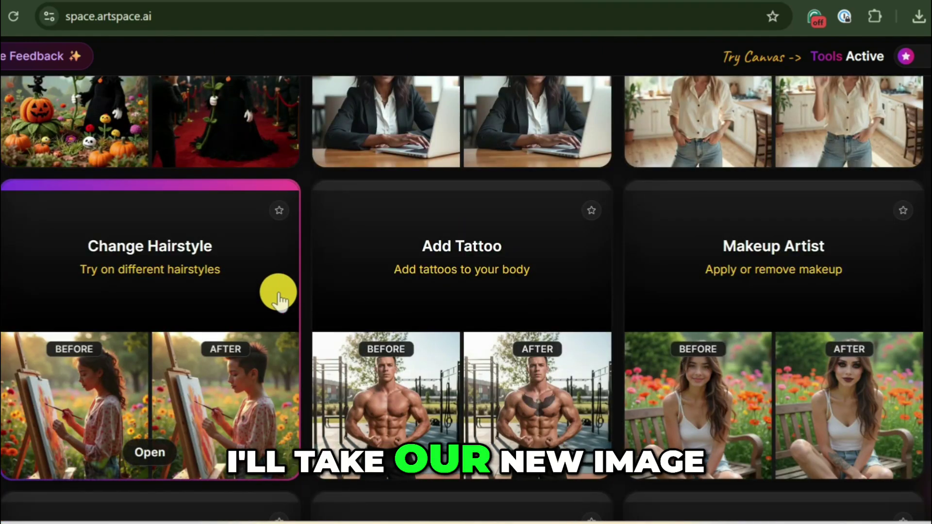
# Open Change Hairstyle and upload the detective photo of the woman holding a magnifying glass.
pyautogui.click(108, 283)
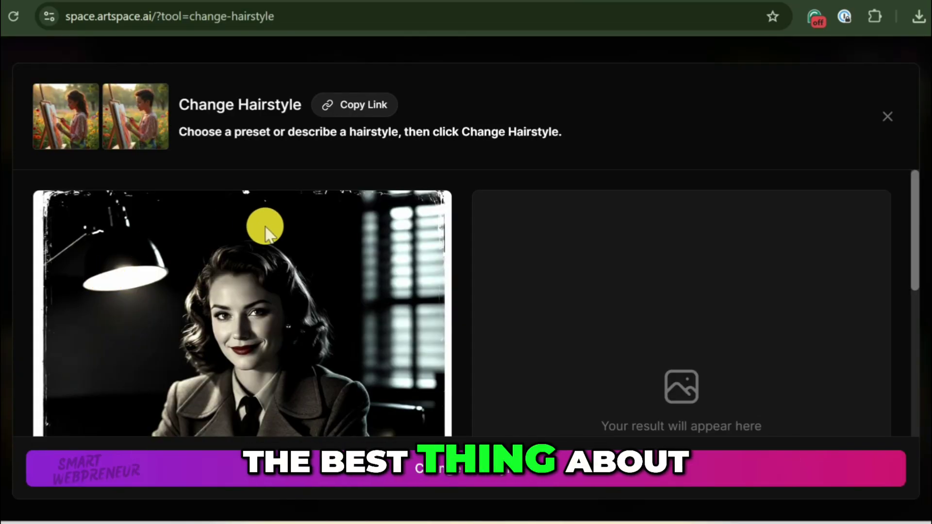
pyautogui.scroll(-2, 268, 236)
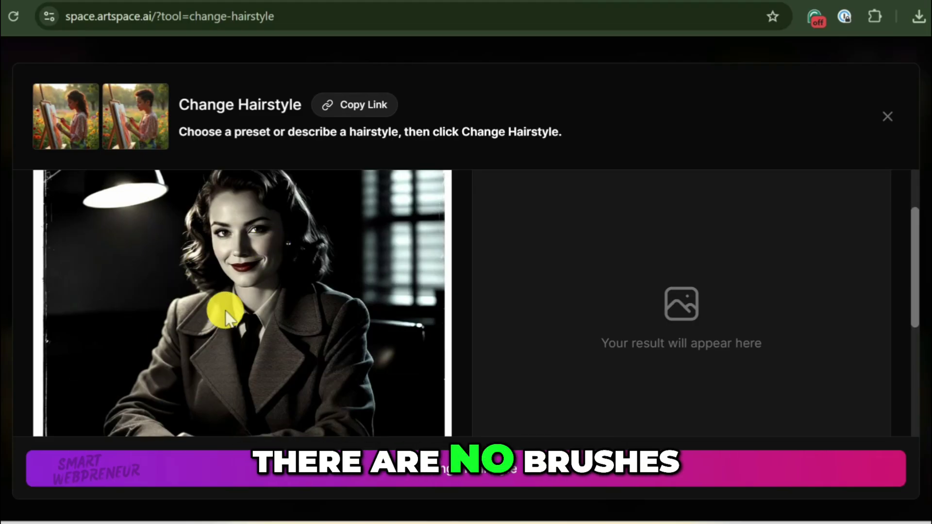
pyautogui.scroll(-3, 300, 357)
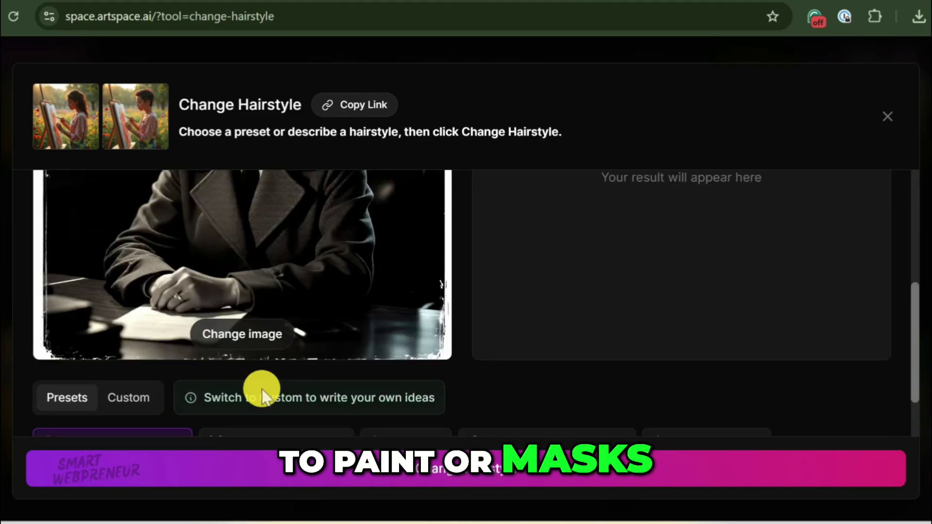
pyautogui.click(259, 333)
pyautogui.scroll(2, 424, 296)
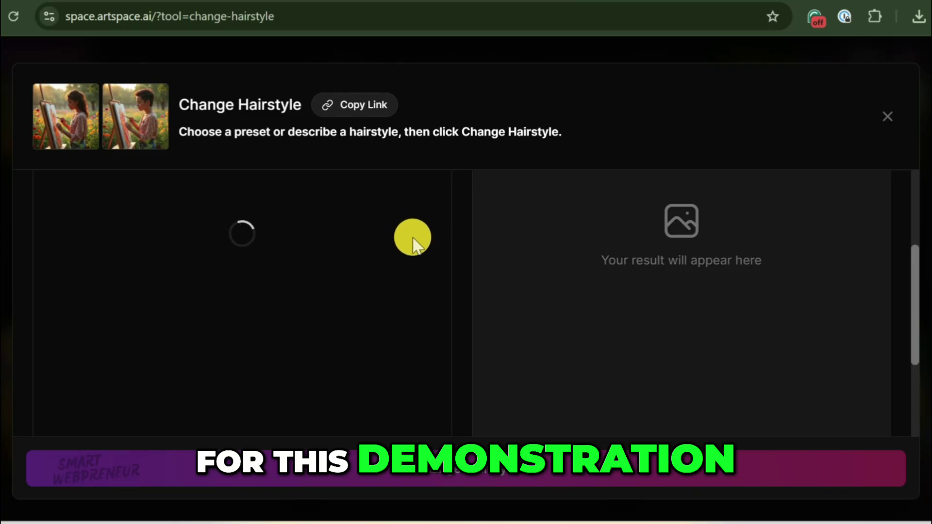
# Choose the Classic Ponytail preset and start generating the new hairstyle.
pyautogui.scroll(-3, 429, 253)
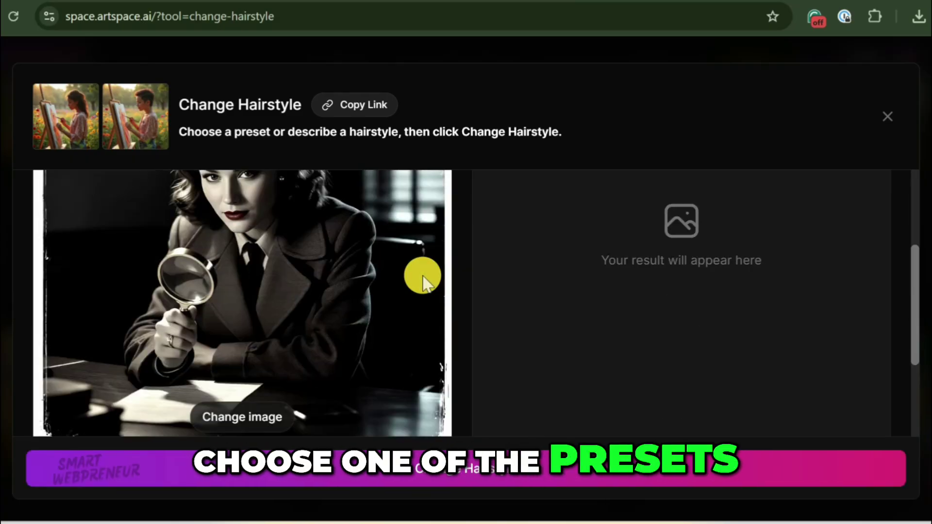
pyautogui.scroll(2, 422, 272)
pyautogui.scroll(-5, 422, 272)
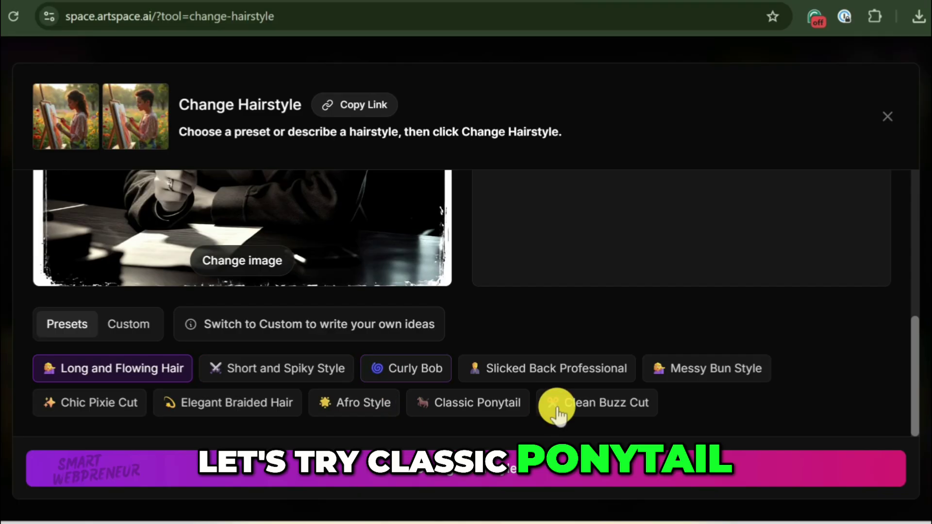
pyautogui.click(487, 410)
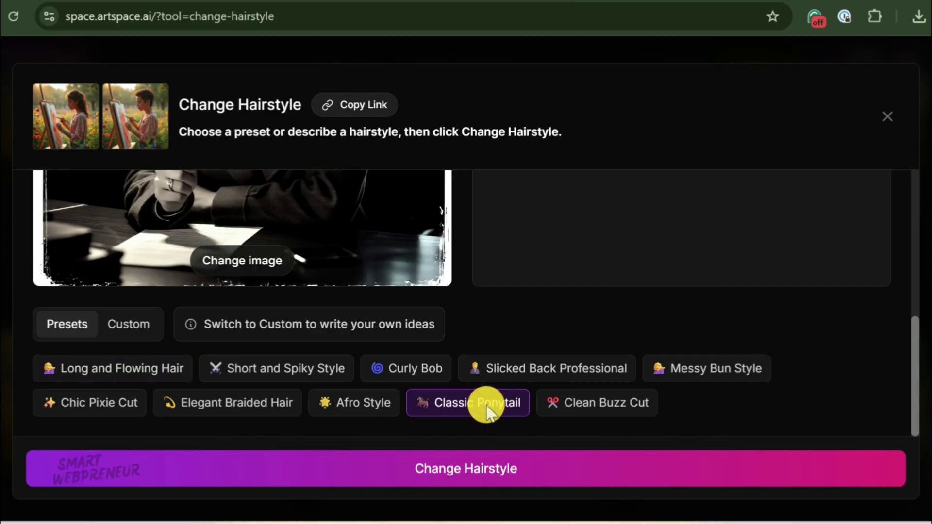
pyautogui.click(496, 474)
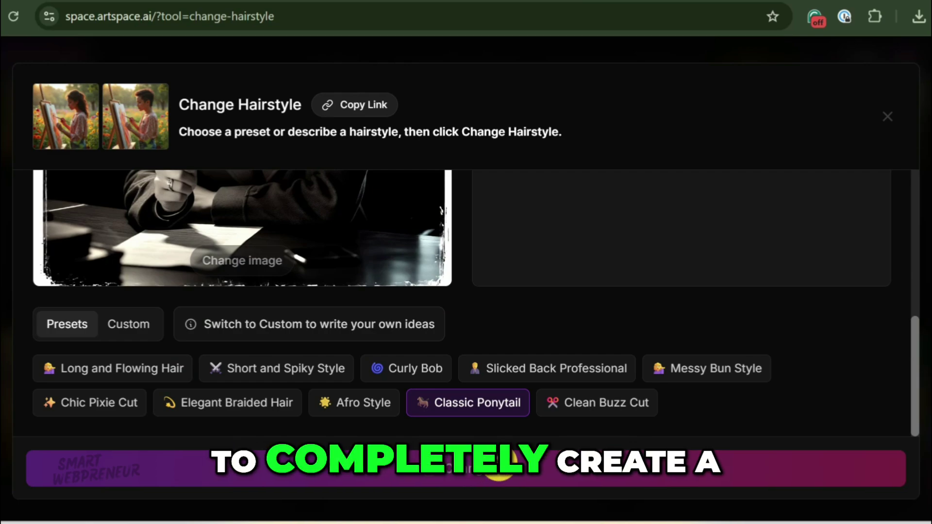
# Open the finished Classic Ponytail portrait in the full-size preview.
pyautogui.moveTo(914, 382); pyautogui.dragTo(913, 267)
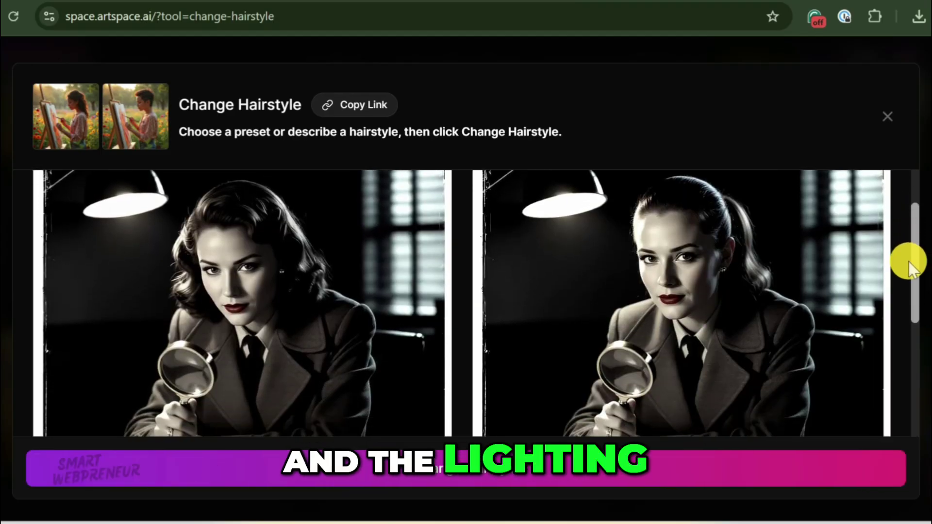
pyautogui.moveTo(716, 315)
pyautogui.click(587, 328)
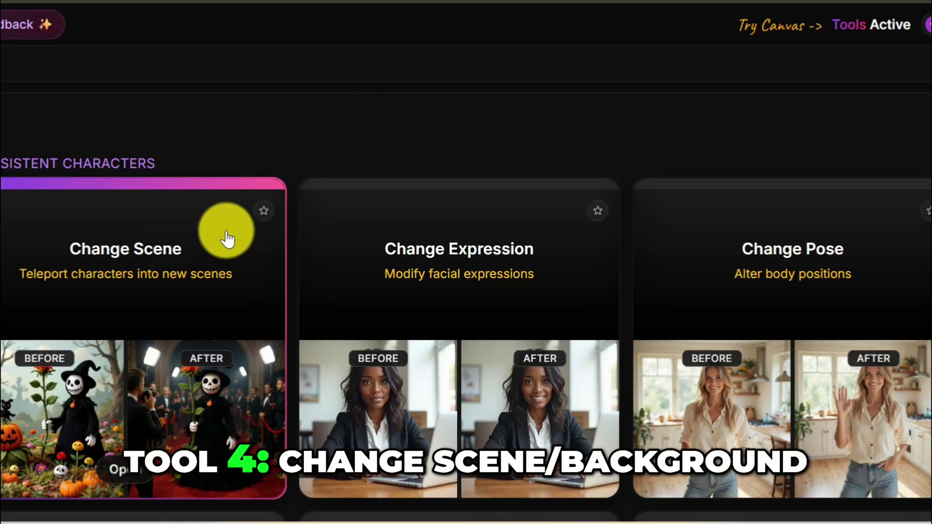
# Open the Change Scene tool with the detective portrait loaded.
pyautogui.scroll(-2, 224, 235)
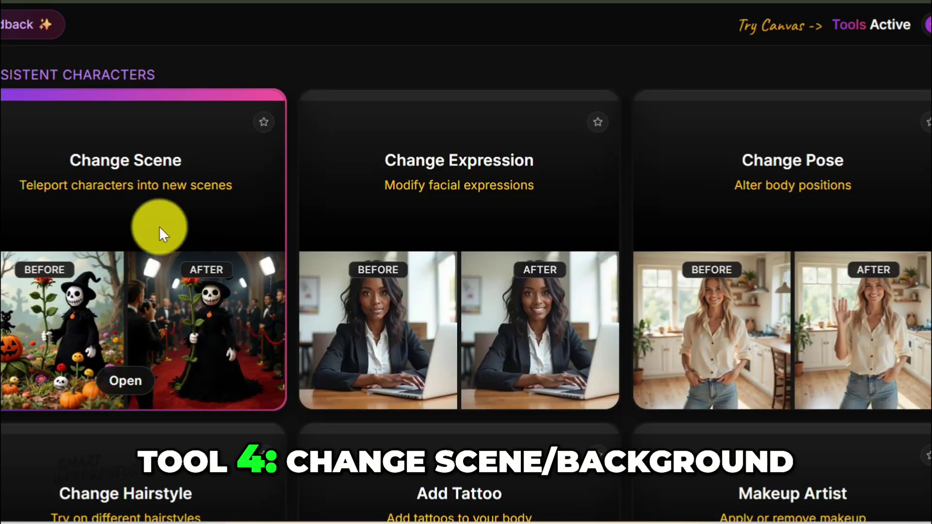
pyautogui.click(145, 202)
pyautogui.moveTo(299, 242)
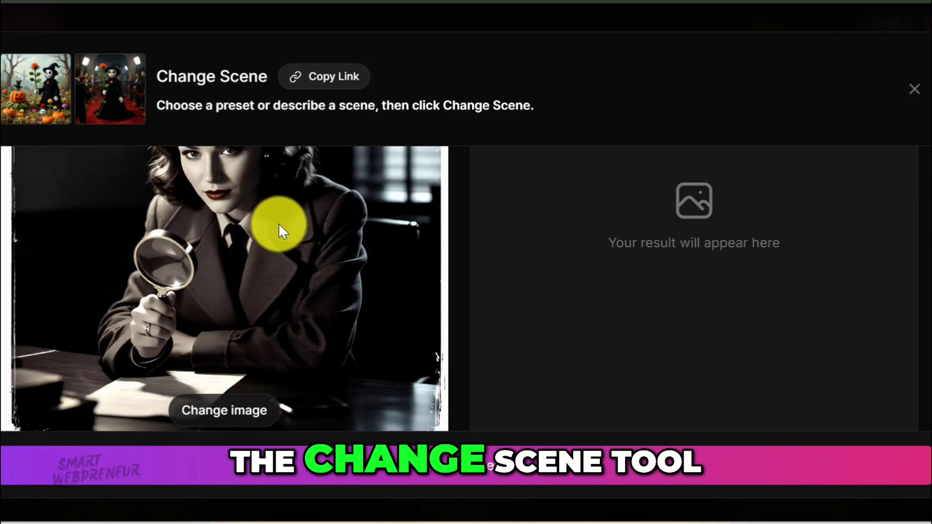
pyautogui.scroll(4, 311, 253)
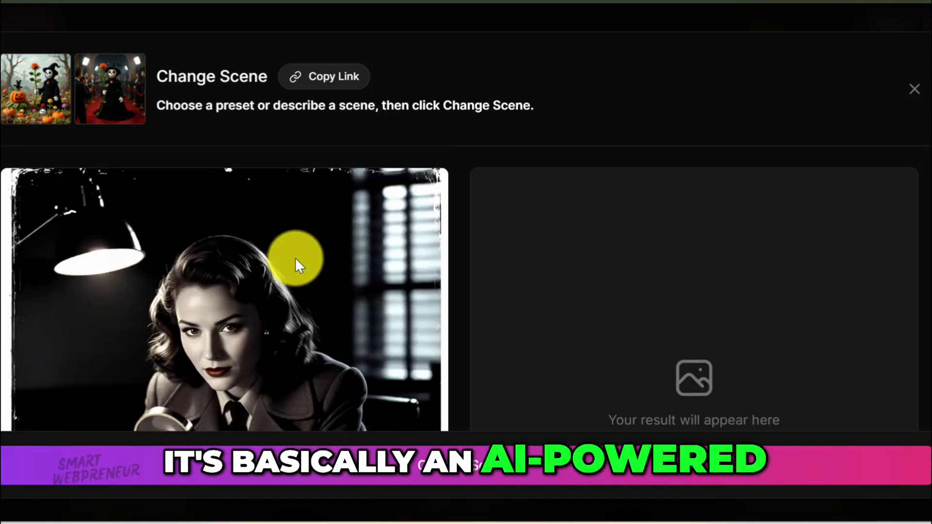
pyautogui.scroll(-5, 298, 270)
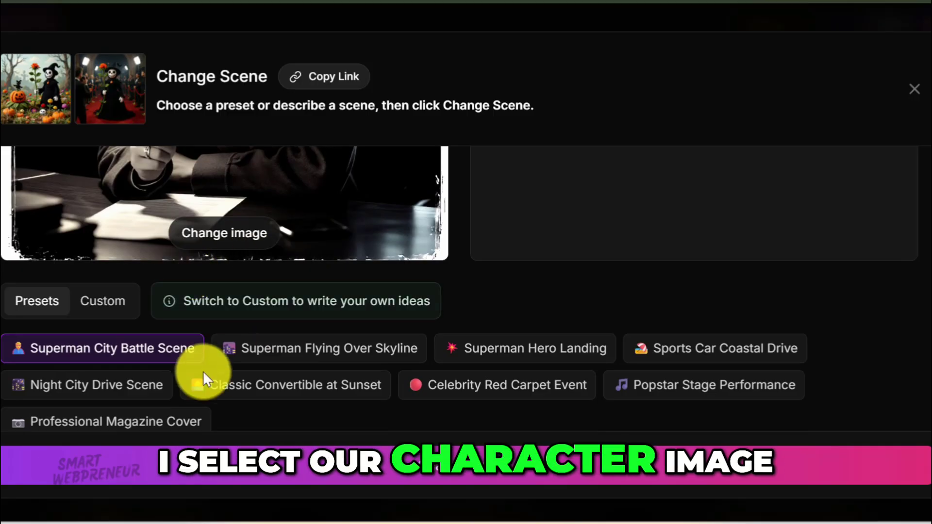
# Enter the custom scene 'inside a crowded, vintage 1950's diner at night' and generate it.
pyautogui.click(101, 311)
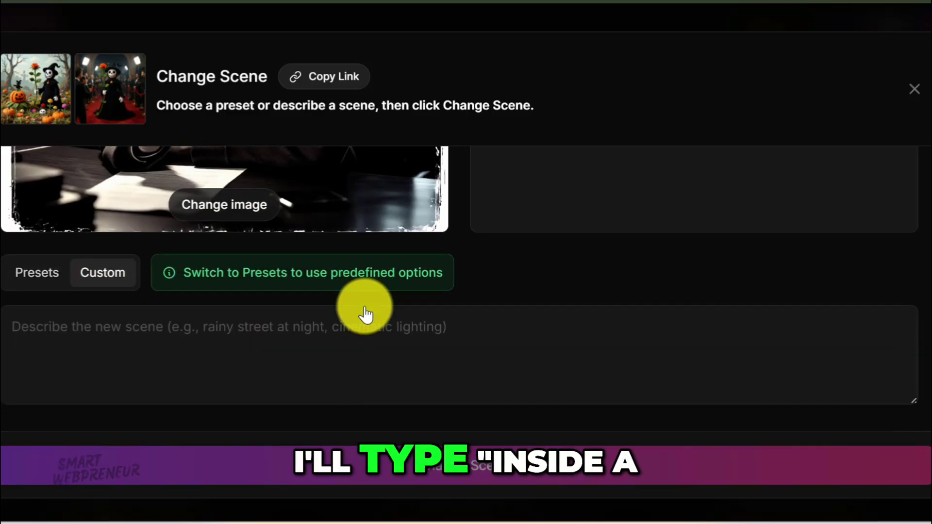
pyautogui.scroll(-1, 364, 312)
pyautogui.click(132, 336)
pyautogui.write('inside a crowded vintage 1950]s diner at ni')
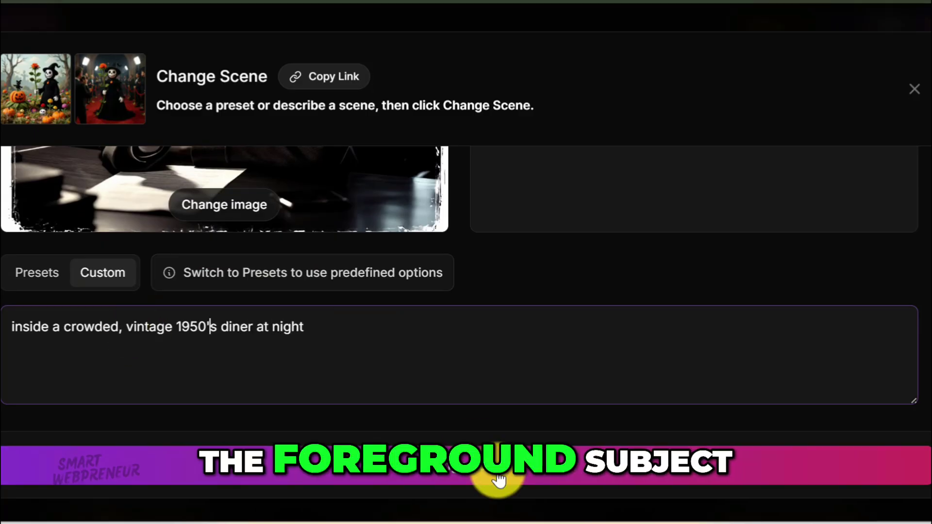
pyautogui.click(488, 466)
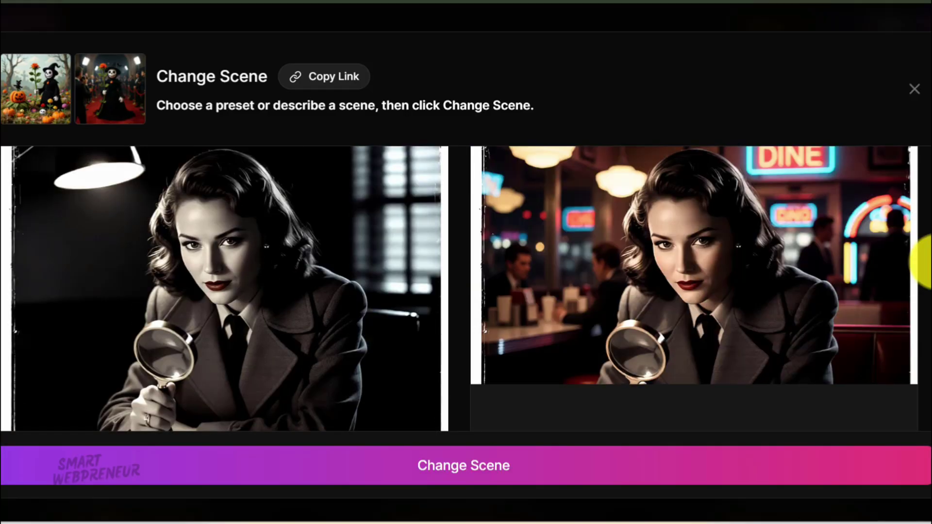
# Open the finished neon-lit 1950's diner result in the full-size preview.
pyautogui.moveTo(822, 323)
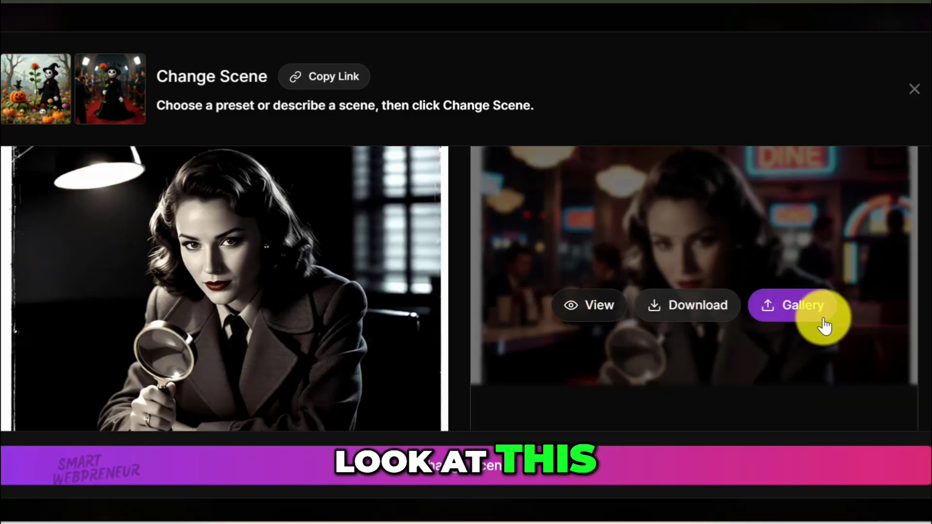
pyautogui.click(611, 306)
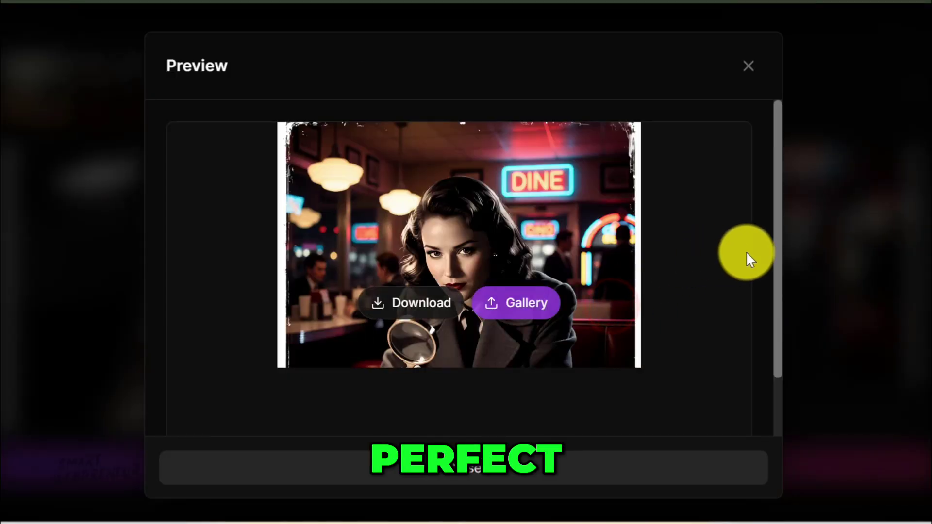
# Leave the diner preview and open Add Object from the object manipulation tools.
pyautogui.moveTo(780, 245)
pyautogui.mouseDown()
pyautogui.moveTo(780, 293)
pyautogui.moveTo(780, 250)
pyautogui.moveTo(787, 277)
pyautogui.moveTo(785, 260)
pyautogui.mouseUp()
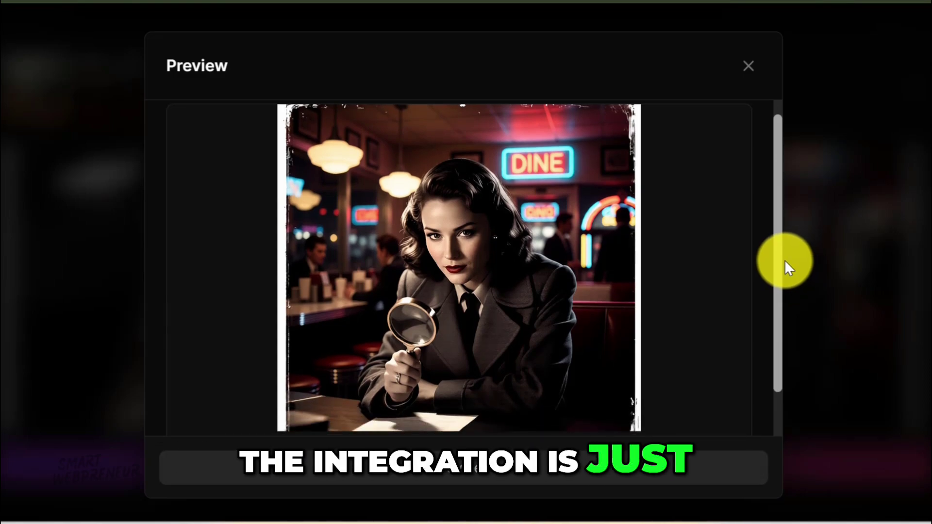
pyautogui.moveTo(785, 261); pyautogui.dragTo(781, 262)
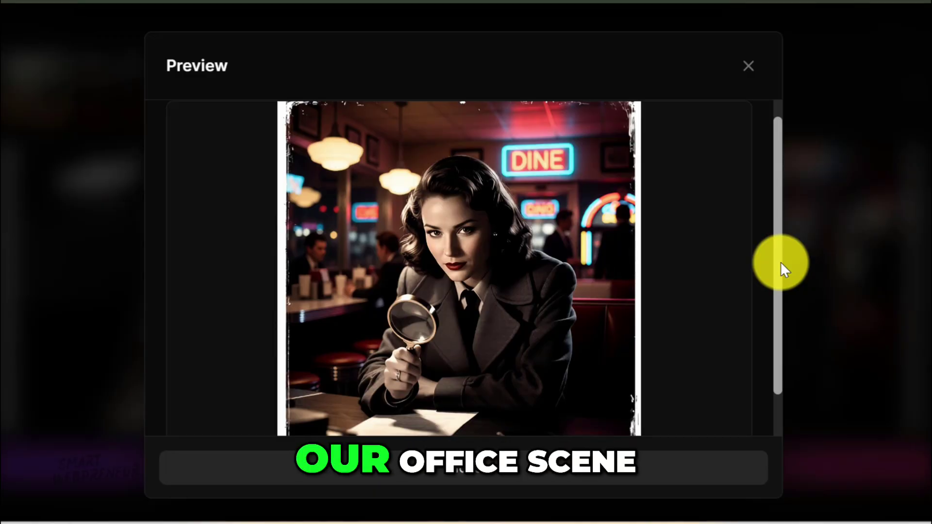
pyautogui.moveTo(548, 371)
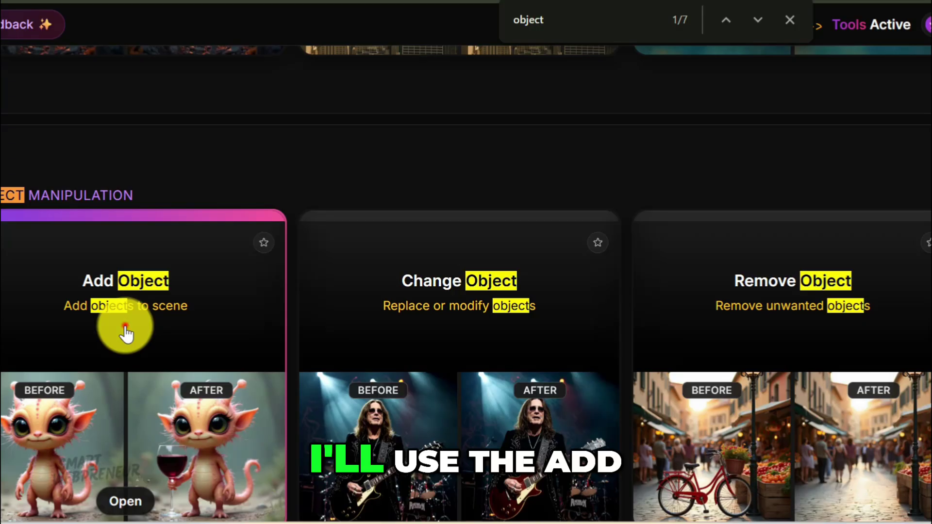
pyautogui.click(126, 328)
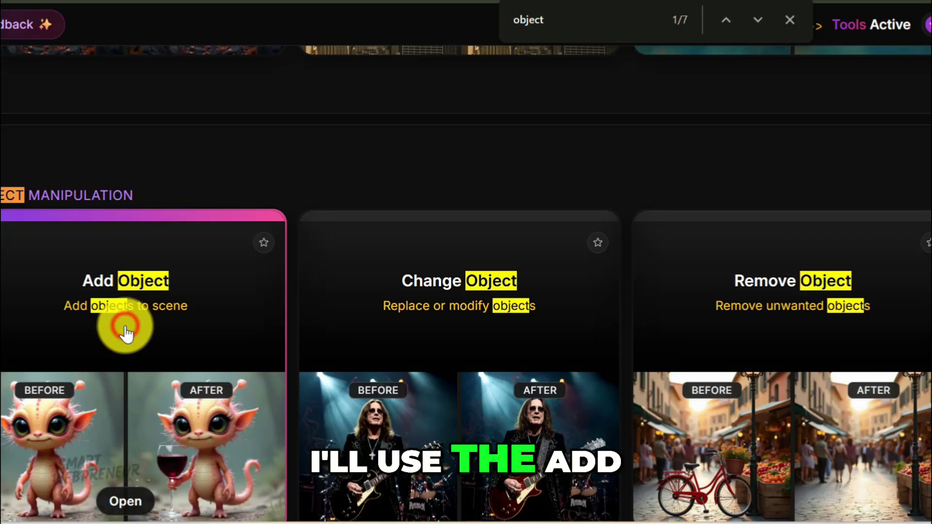
# Request the custom object 'a black, vintage 1950's rotary telephone' and start generating it.
pyautogui.scroll(-4, 289, 284)
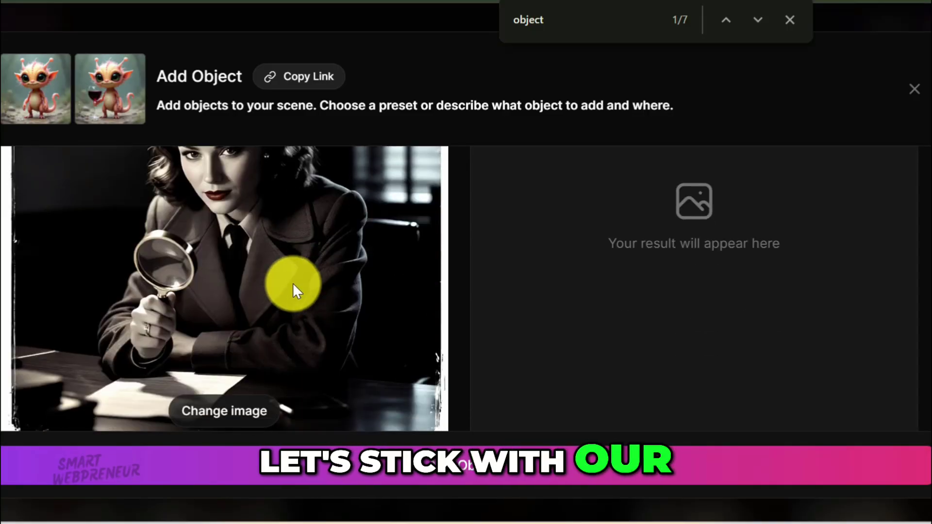
pyautogui.scroll(-2, 350, 274)
pyautogui.scroll(6, 376, 268)
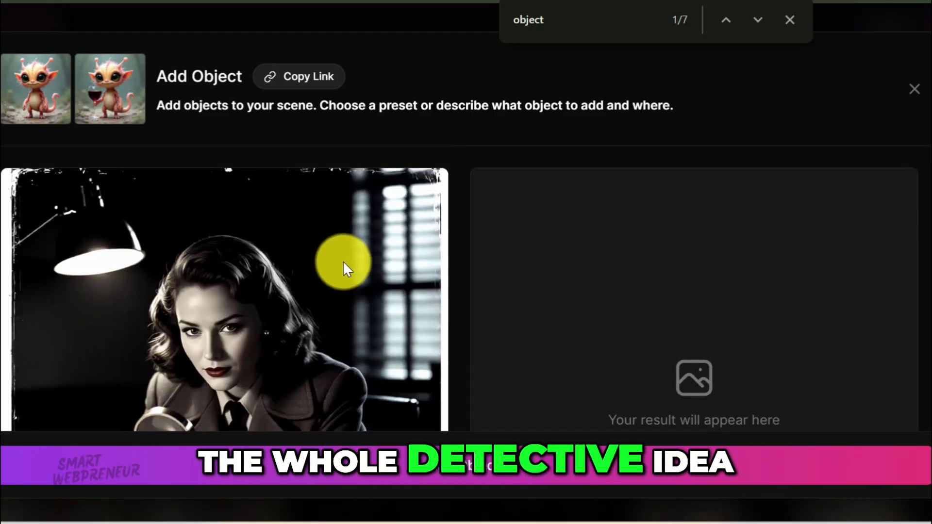
pyautogui.scroll(-2, 342, 262)
pyautogui.scroll(-2, 343, 272)
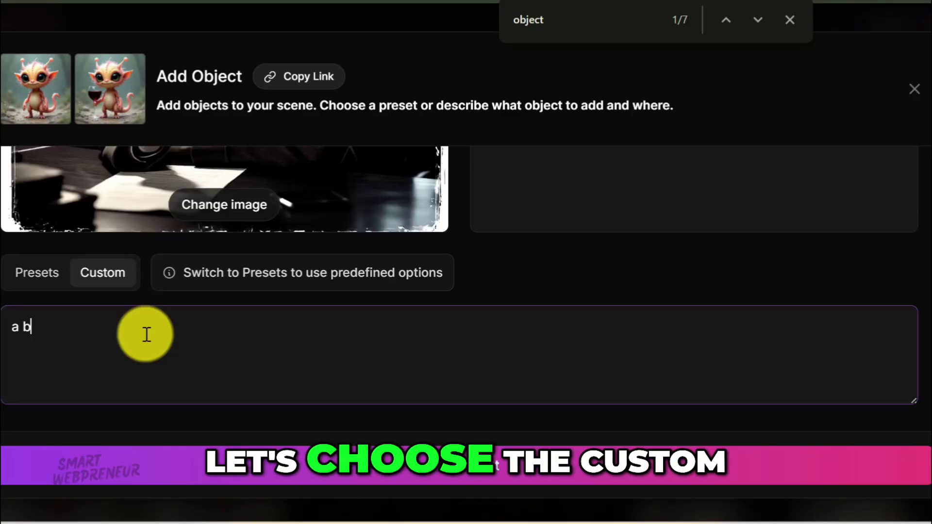
pyautogui.write('lack, v')
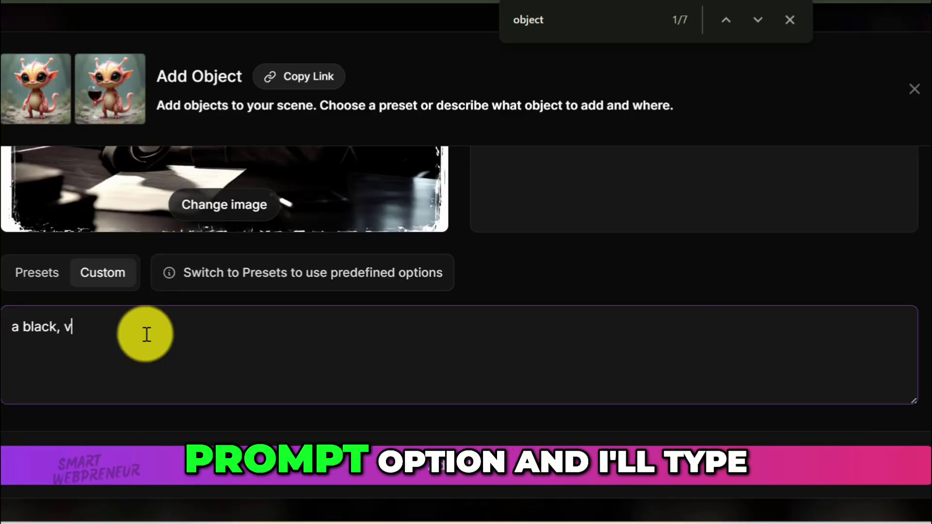
pyautogui.write('intage ')
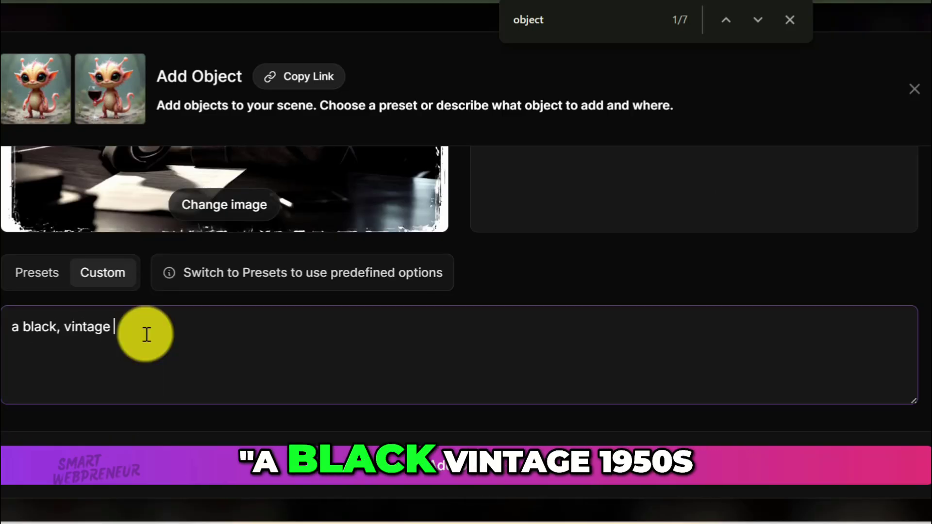
pyautogui.write("1950's rotary telephone")
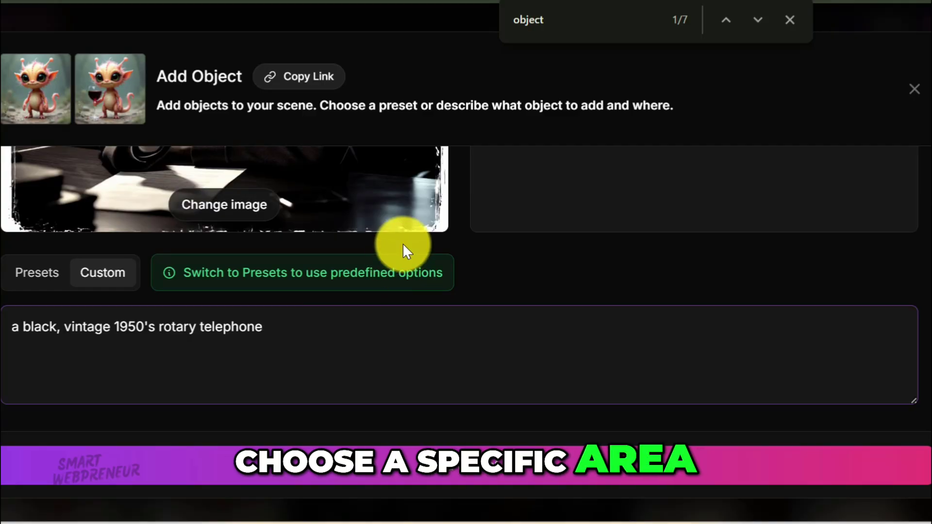
pyautogui.click(442, 478)
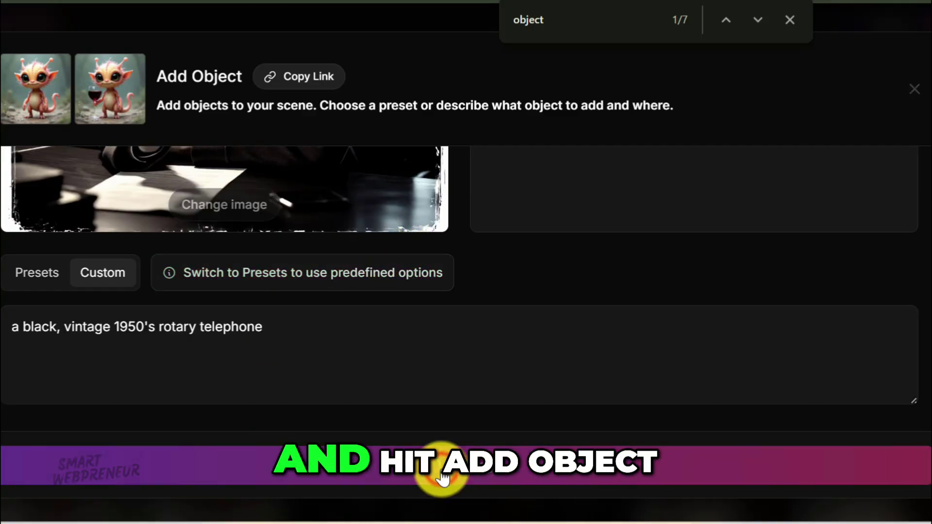
# Inspect the rotary-phone-on-desk result at full size, then return to the object tools.
pyautogui.scroll(4, 394, 280)
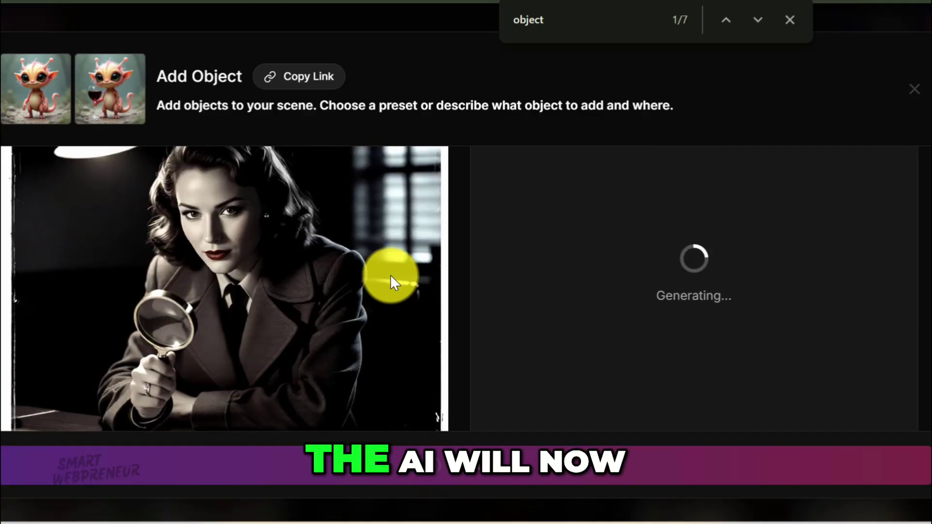
pyautogui.scroll(-2, 392, 278)
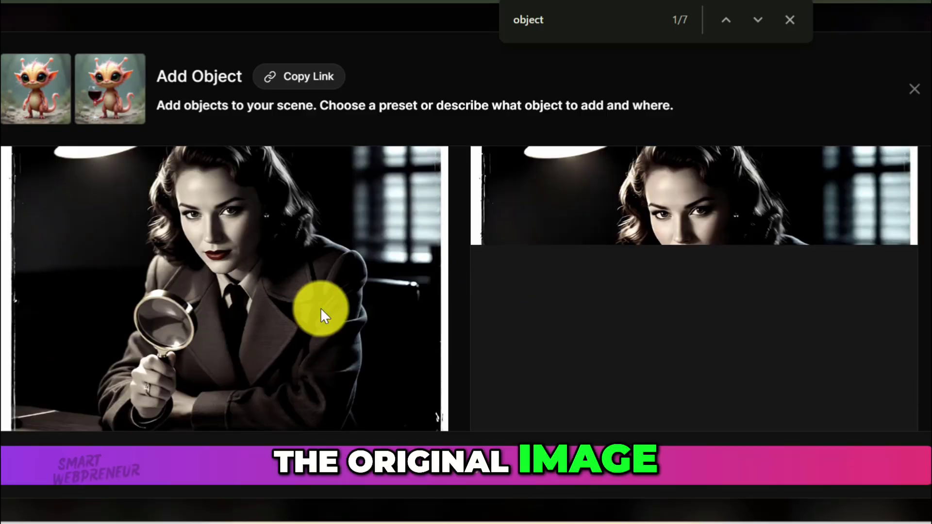
pyautogui.moveTo(570, 257)
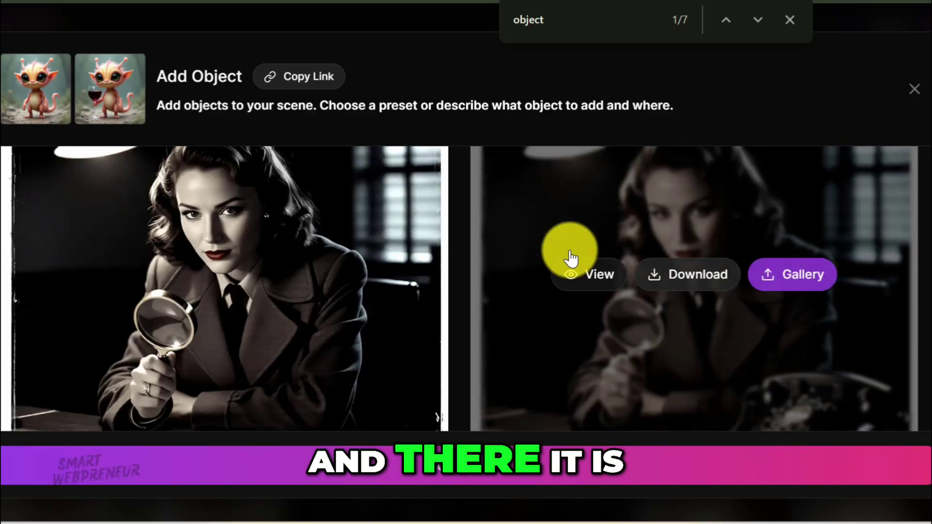
pyautogui.scroll(-2, 461, 427)
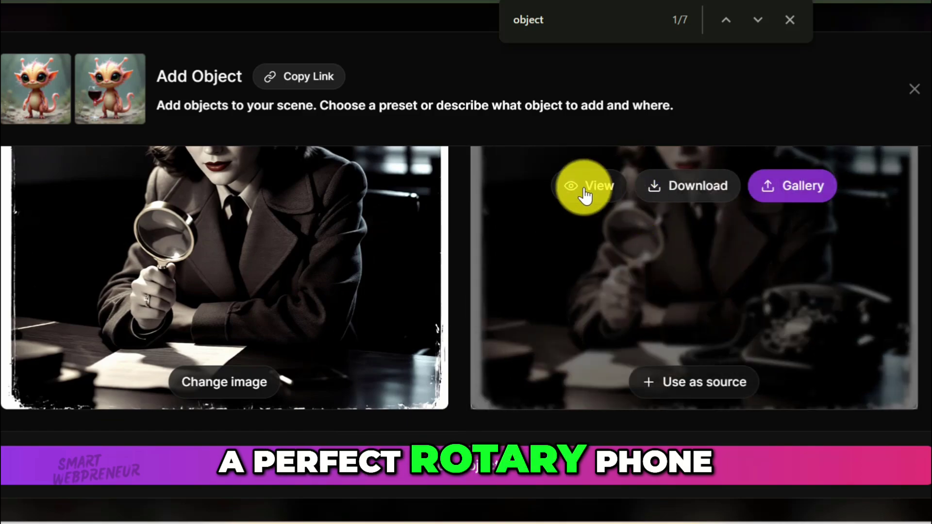
pyautogui.click(587, 190)
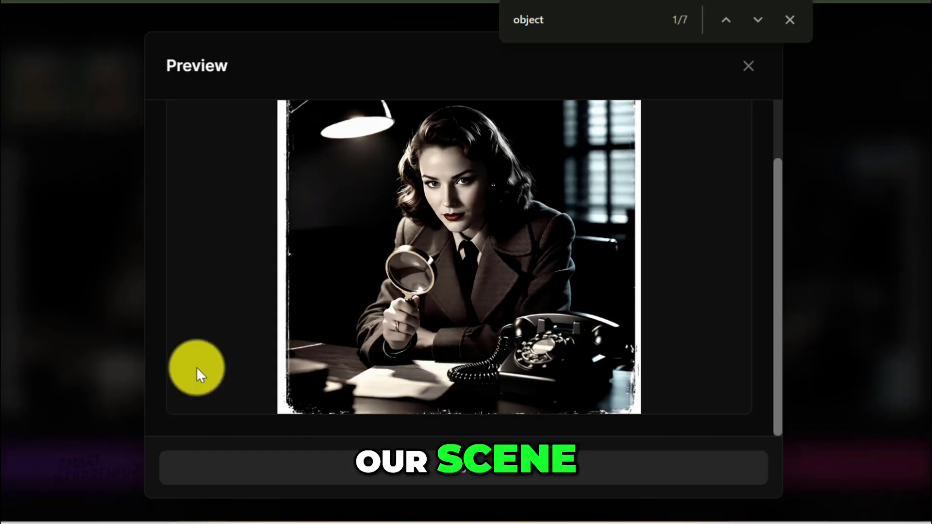
pyautogui.moveTo(217, 301)
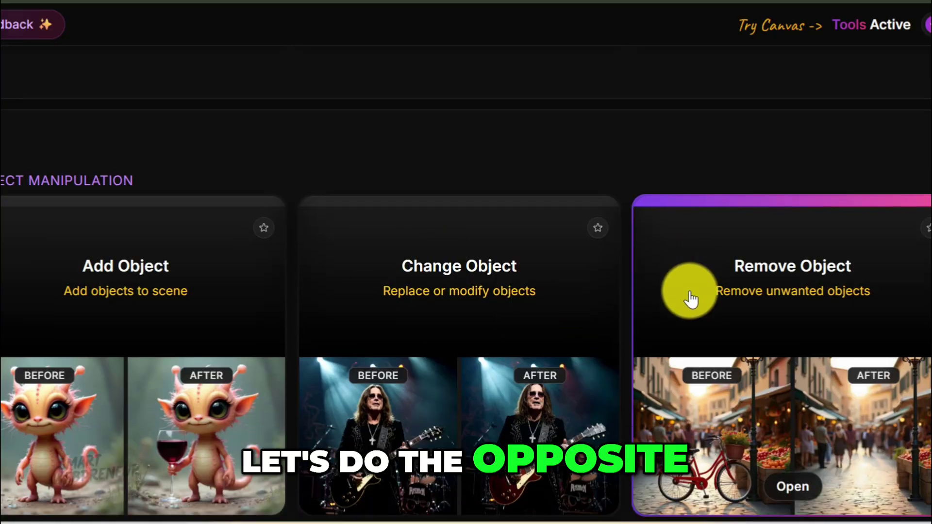
# In Remove Object, enter the custom prompt 'remove the lamp' and generate the lamp-free photo.
pyautogui.click(829, 304)
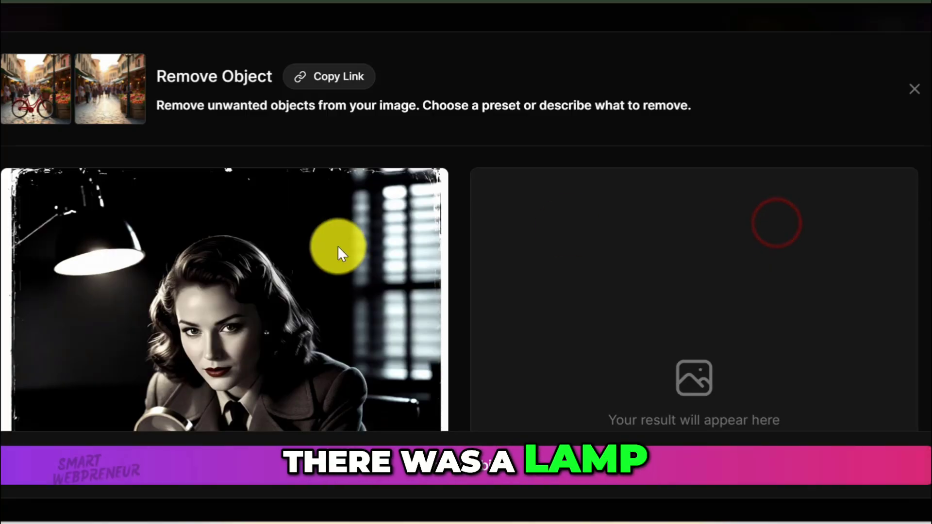
pyautogui.scroll(-3, 337, 262)
pyautogui.scroll(3, 335, 275)
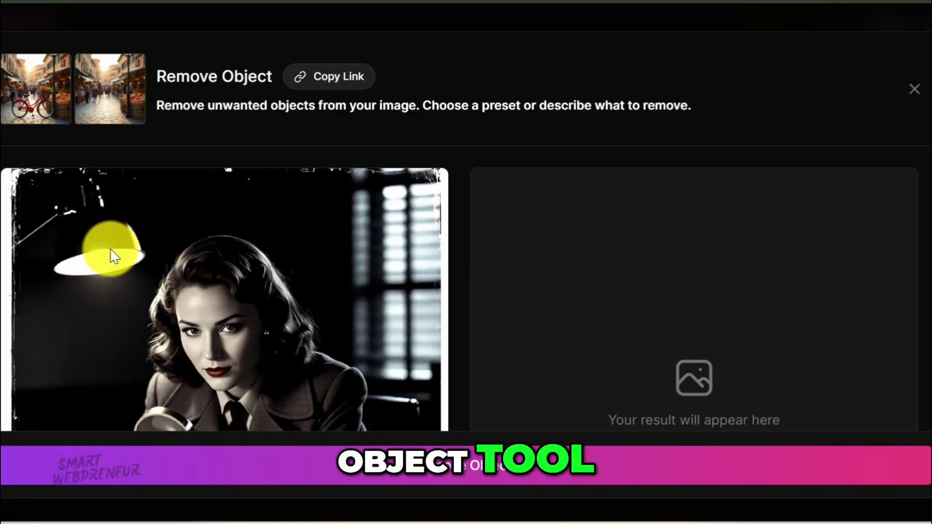
pyautogui.scroll(-5, 341, 313)
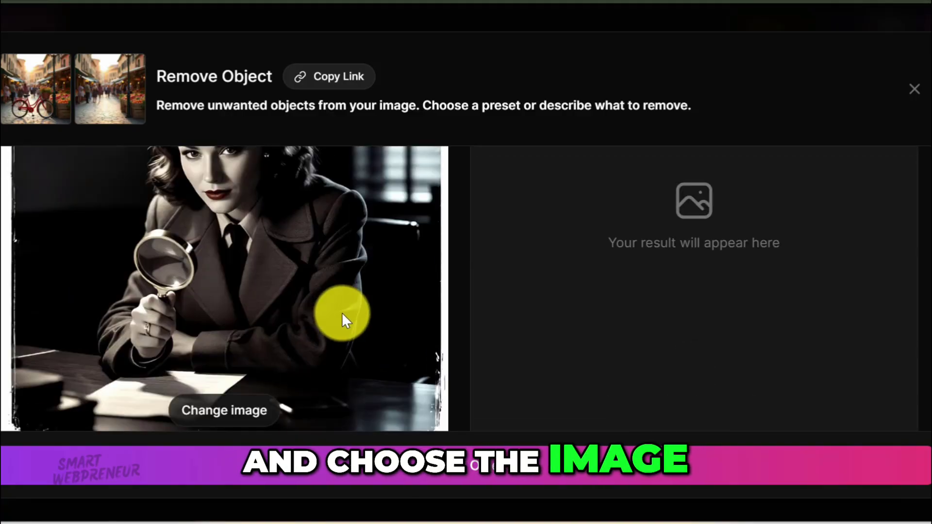
pyautogui.click(106, 313)
pyautogui.click(133, 372)
pyautogui.write('remove the lamp')
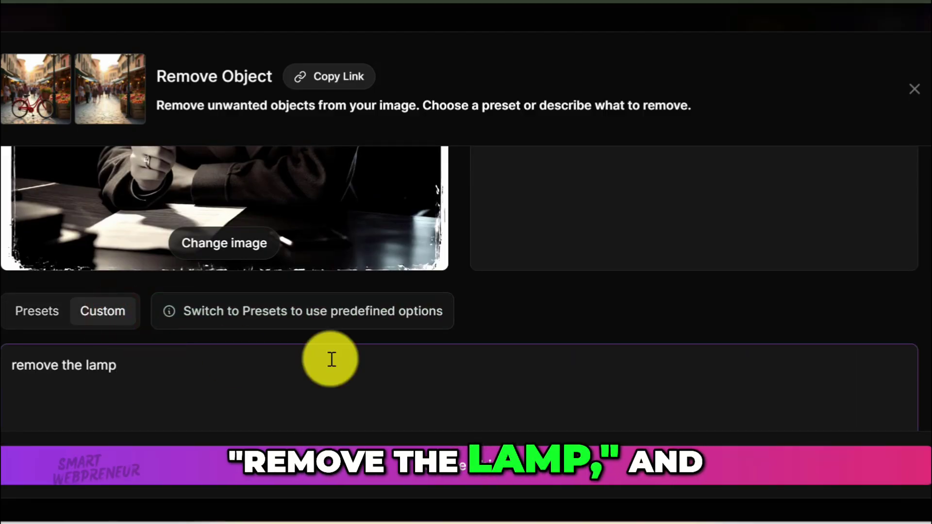
pyautogui.scroll(3, 499, 477)
pyautogui.click(500, 476)
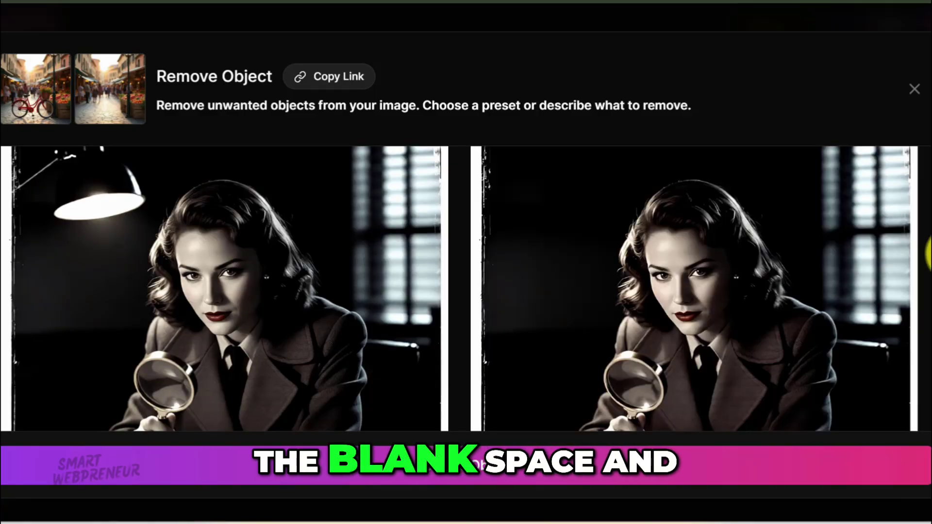
# View the lamp-free detective photo full size, then return to the clothing tools.
pyautogui.scroll(-5, 928, 276)
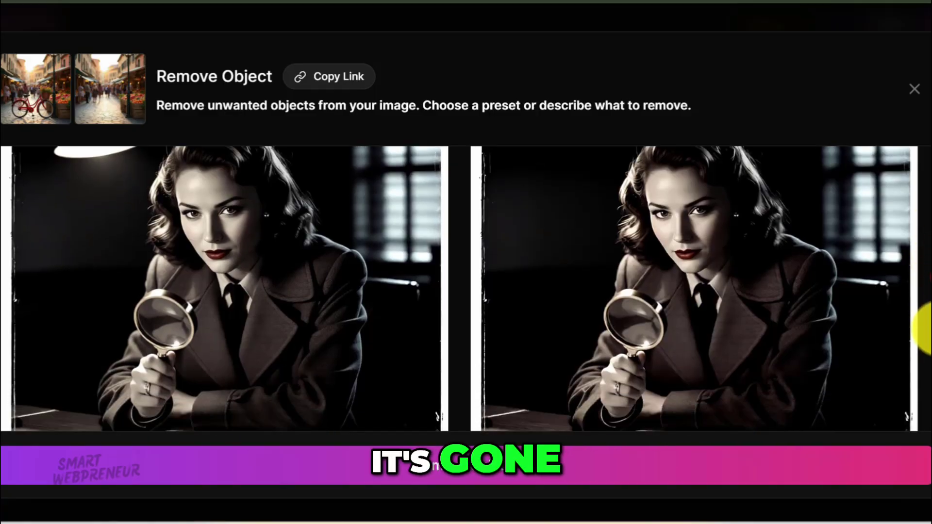
pyautogui.moveTo(927, 355); pyautogui.dragTo(928, 296)
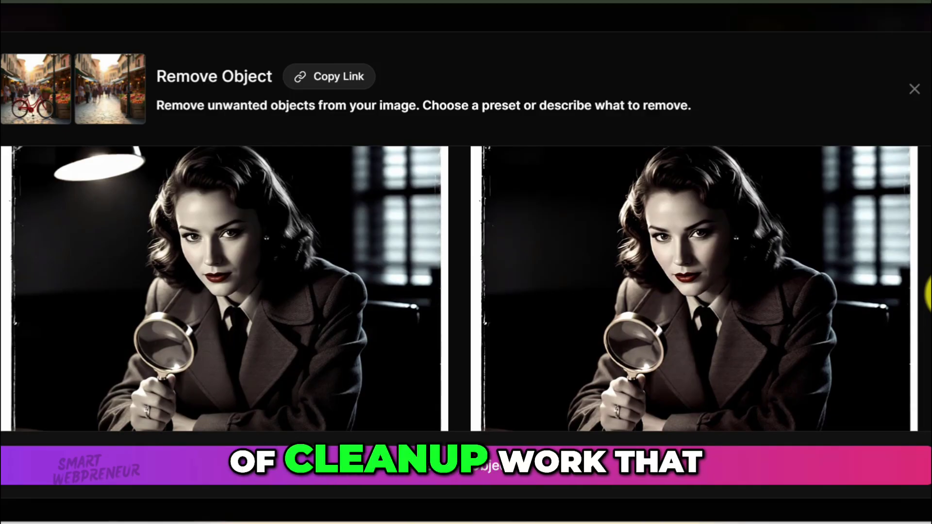
pyautogui.scroll(-1, 928, 296)
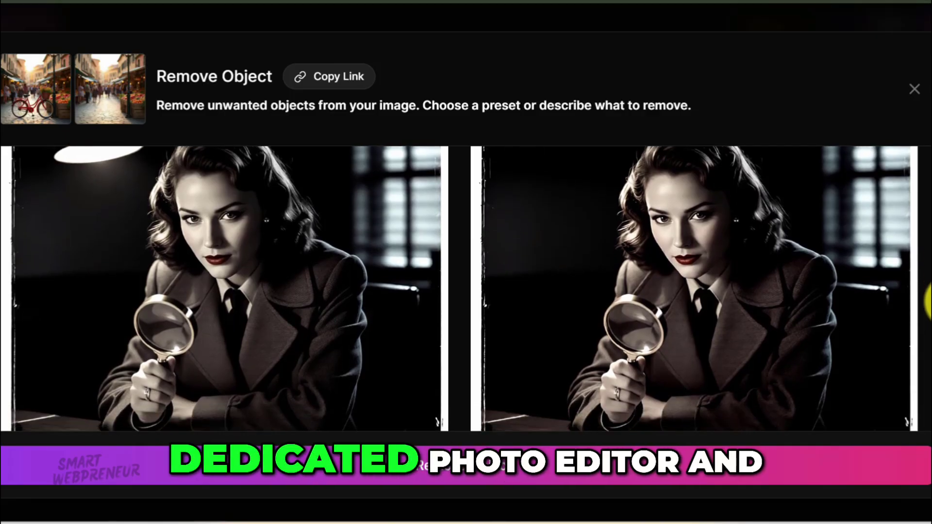
pyautogui.moveTo(655, 358)
pyautogui.click(618, 293)
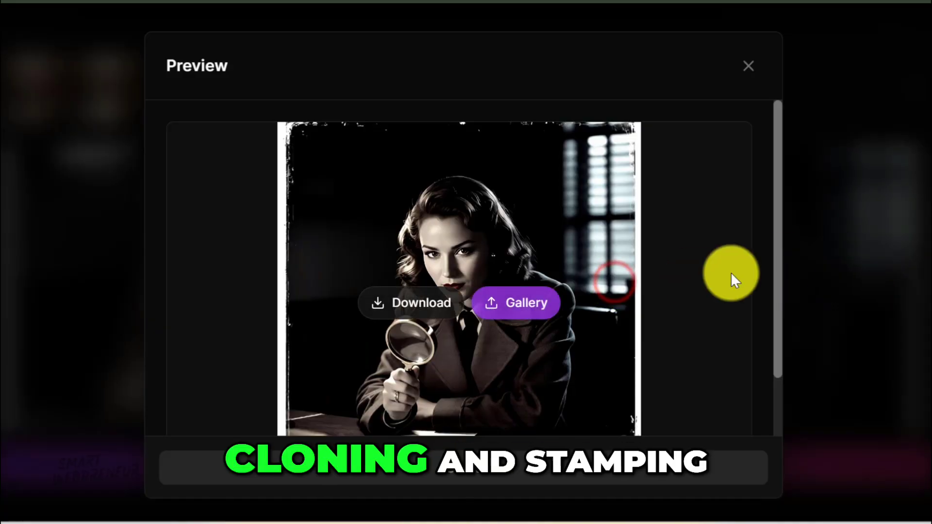
pyautogui.moveTo(779, 259); pyautogui.dragTo(784, 283)
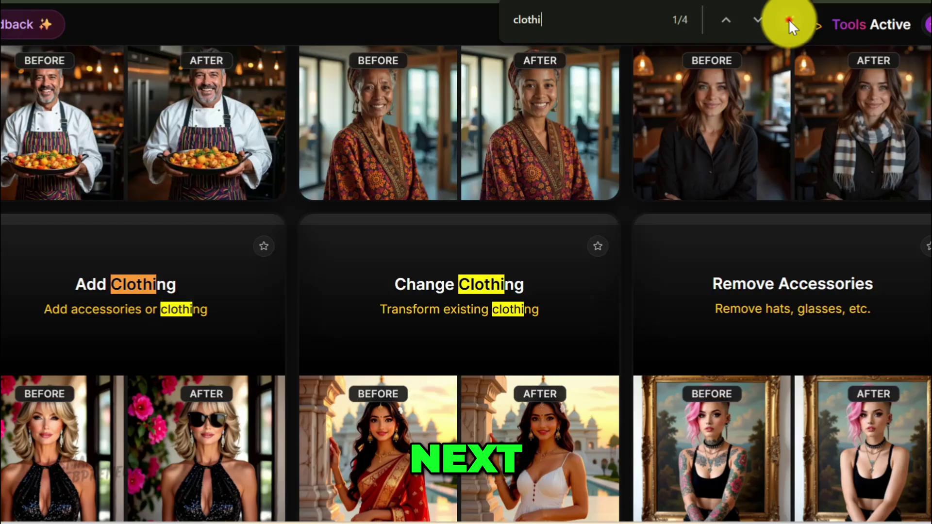
pyautogui.click(789, 22)
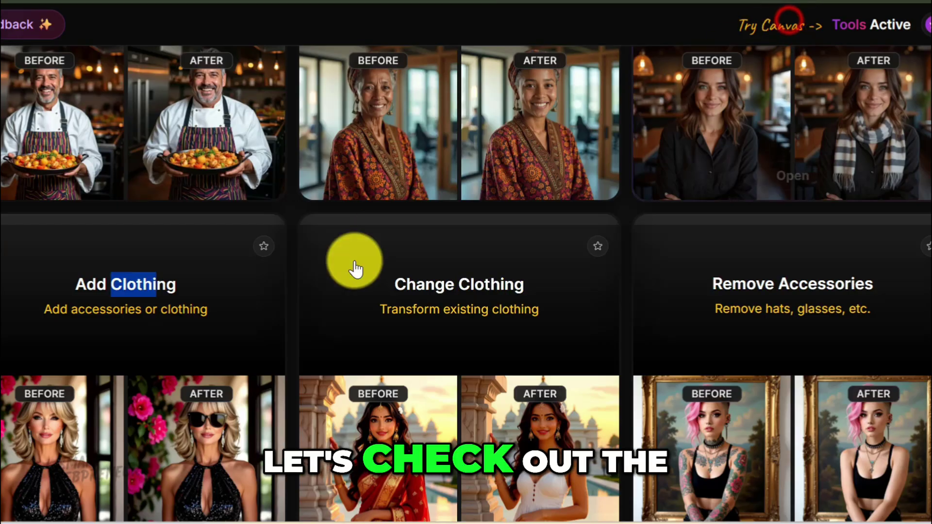
# In Add Clothing, use the custom prompt 'a white button up shirt and a black tie' and generate.
pyautogui.click(180, 326)
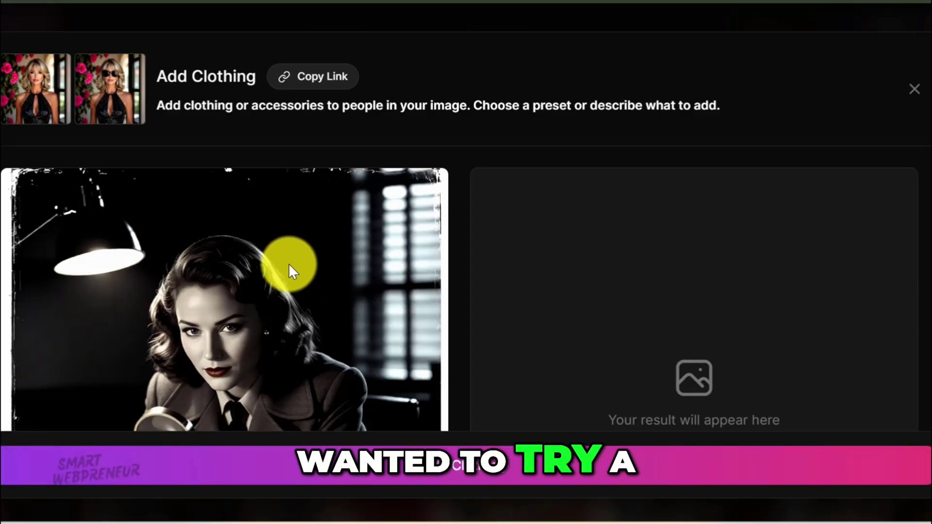
pyautogui.scroll(-2, 305, 270)
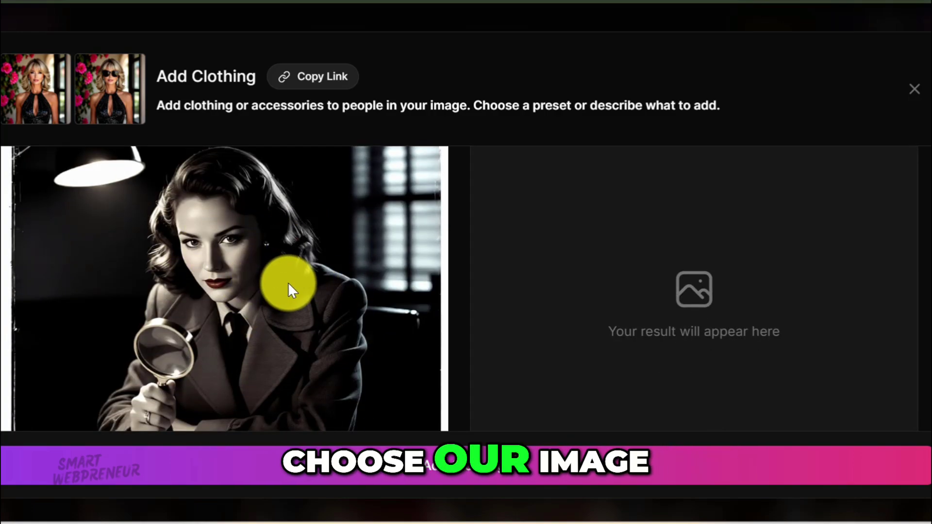
pyautogui.scroll(-2, 289, 286)
pyautogui.scroll(-4, 294, 297)
pyautogui.click(108, 313)
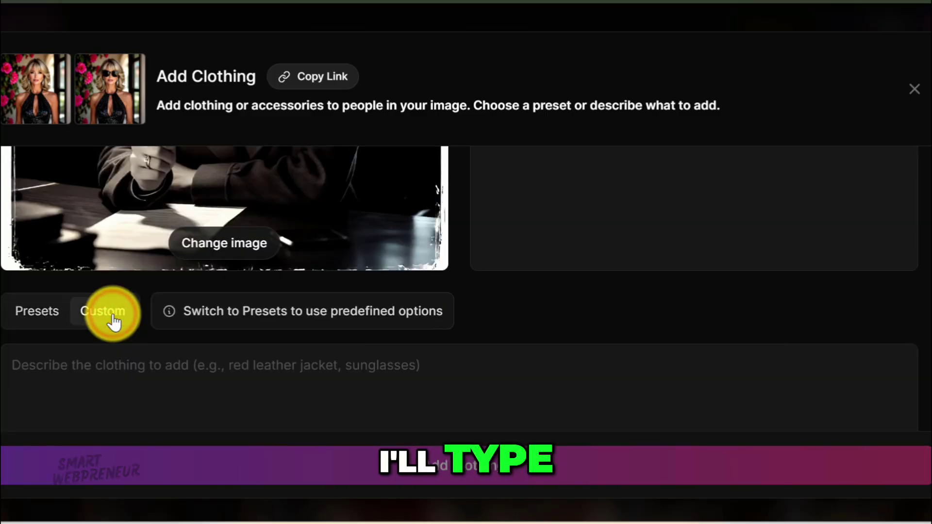
pyautogui.scroll(-1, 225, 321)
pyautogui.click(142, 346)
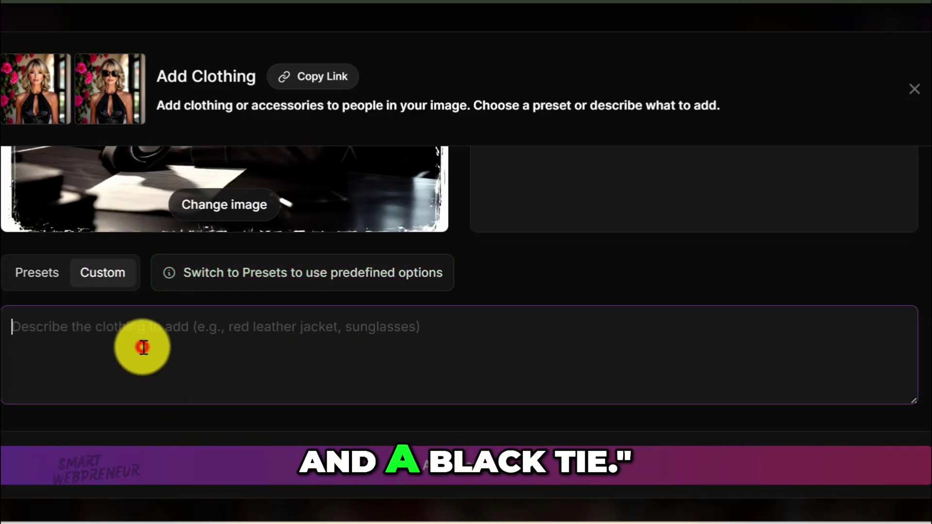
pyautogui.write('a white button up shirt and a black tie')
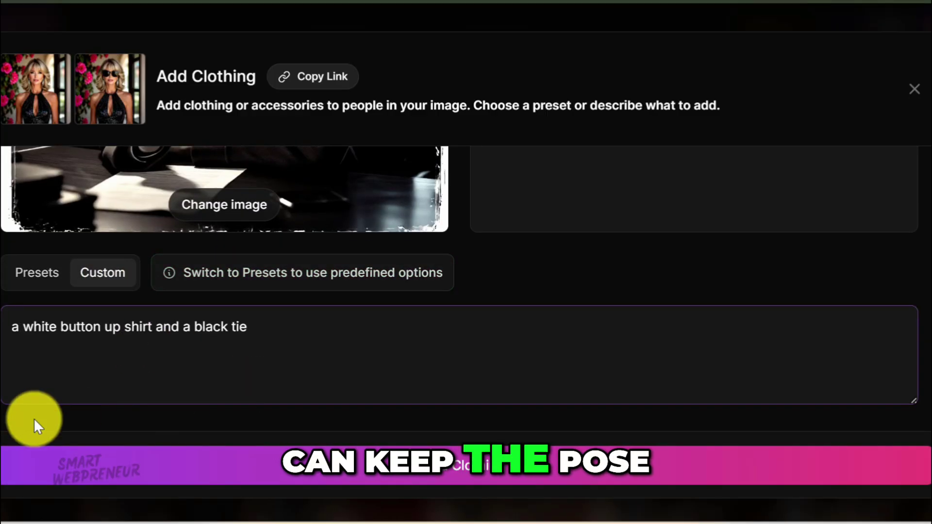
pyautogui.click(440, 480)
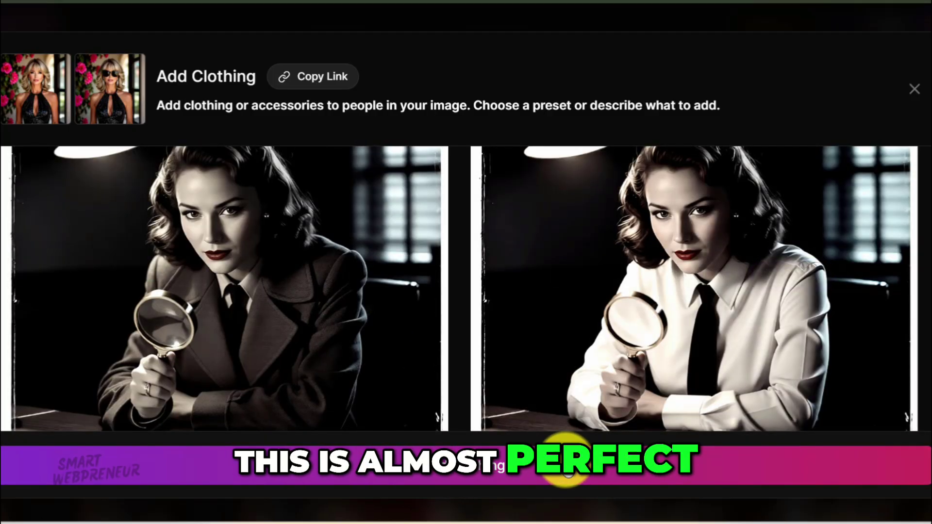
# Enlarge the white-shirt outfit result and scroll through it in the Preview.
pyautogui.moveTo(619, 286)
pyautogui.click(599, 275)
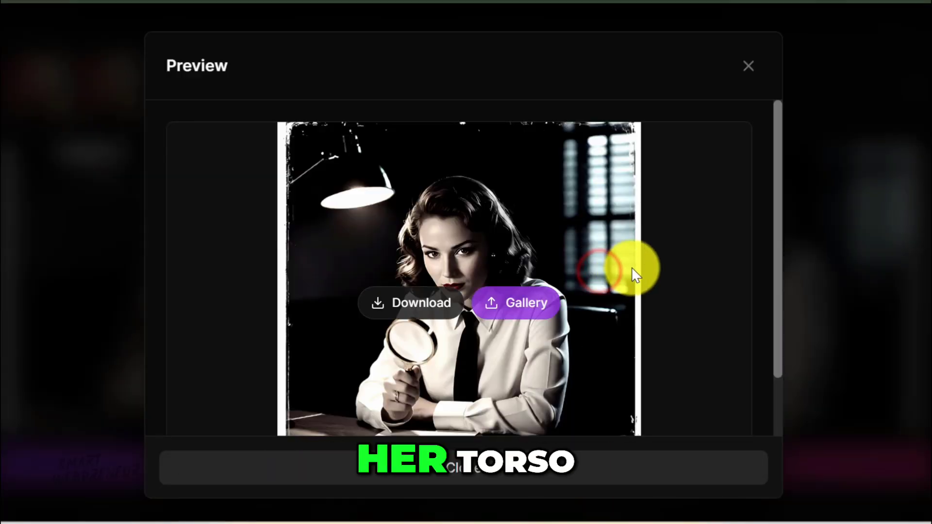
pyautogui.moveTo(779, 240); pyautogui.dragTo(774, 268)
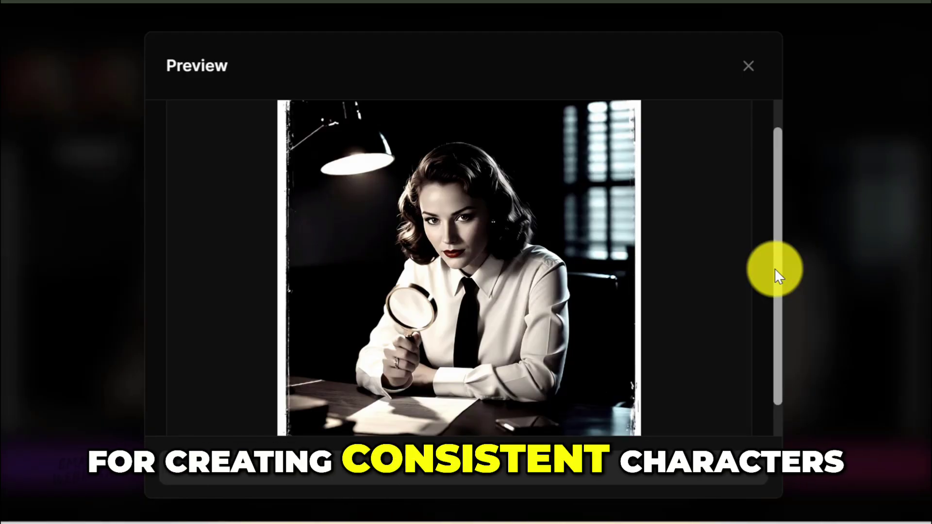
pyautogui.moveTo(774, 268); pyautogui.dragTo(779, 275)
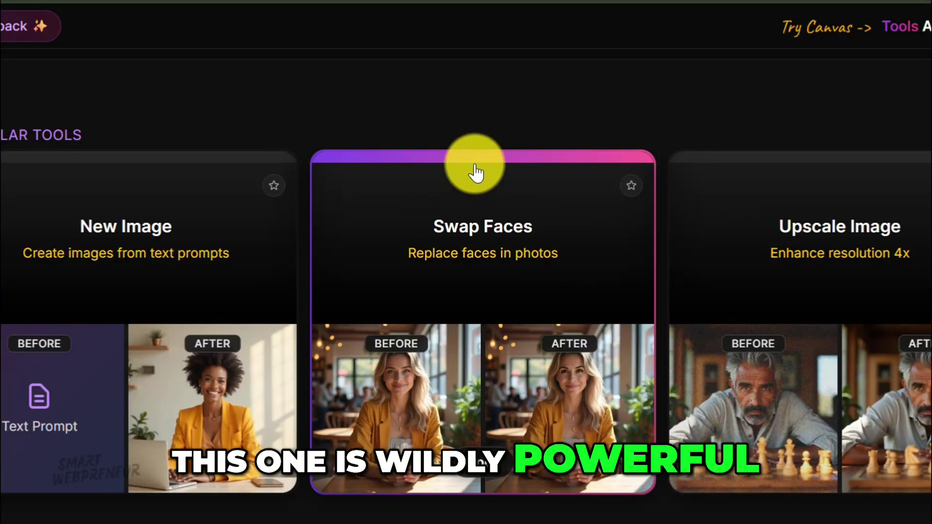
# Open the Swap Faces tool from the Tools page and start uploading a target image.
pyautogui.scroll(-4, 499, 224)
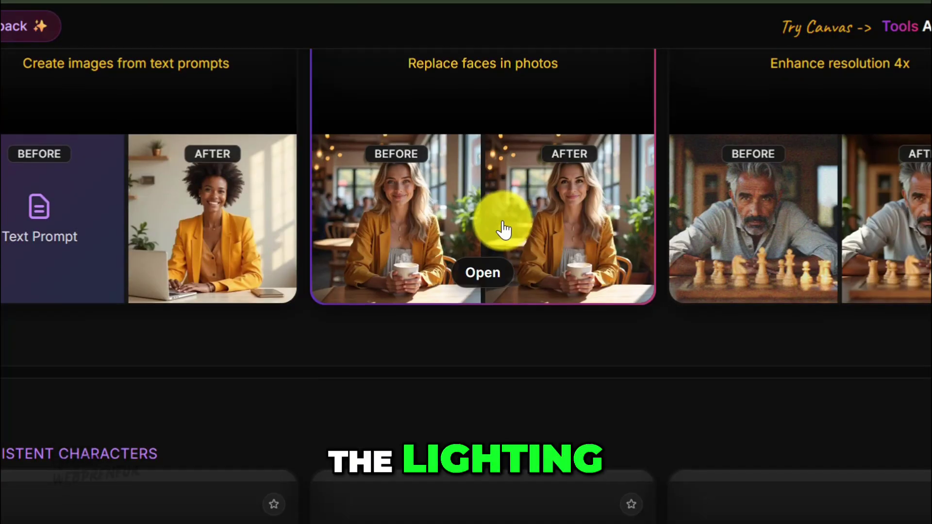
pyautogui.scroll(2, 502, 223)
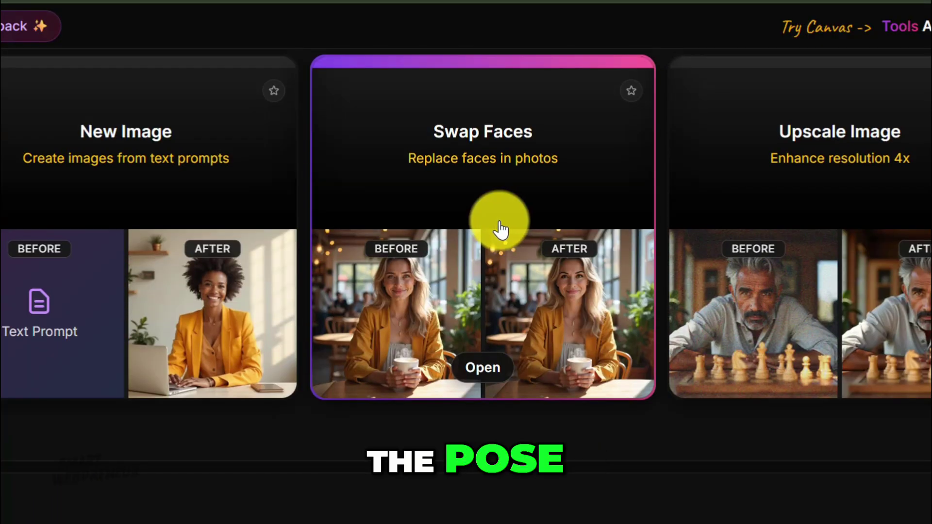
pyautogui.click(432, 168)
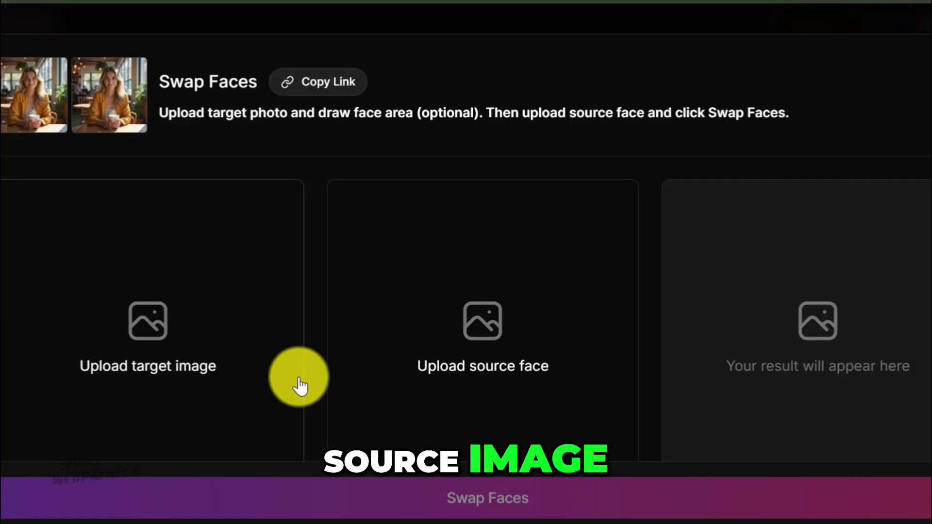
pyautogui.click(165, 330)
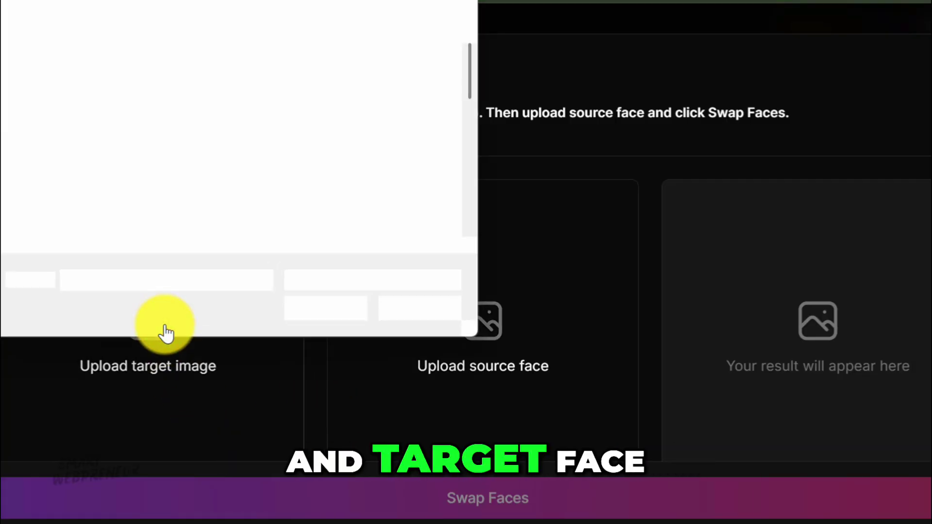
# Load the target photo, box the detective's face, and swap in the blonde face.
pyautogui.click(160, 197)
pyautogui.click(343, 309)
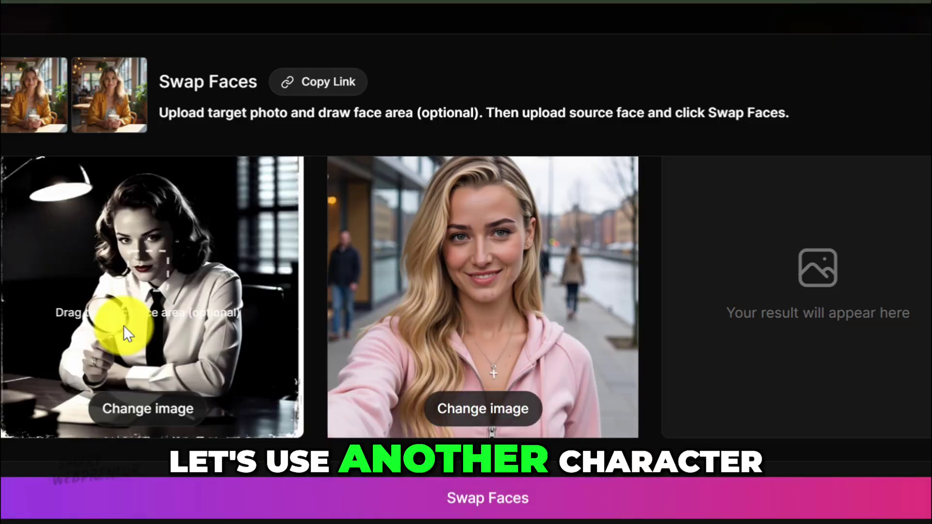
pyautogui.moveTo(104, 179); pyautogui.dragTo(240, 302)
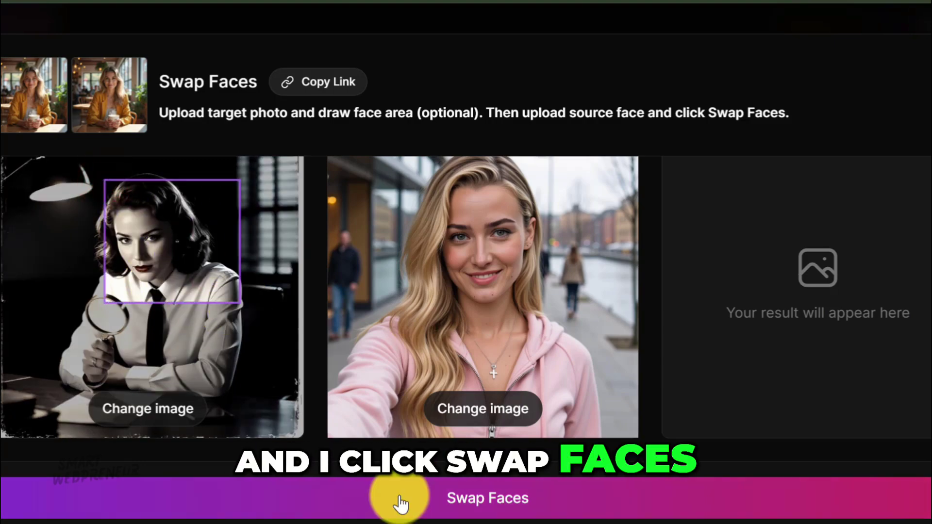
pyautogui.click(401, 504)
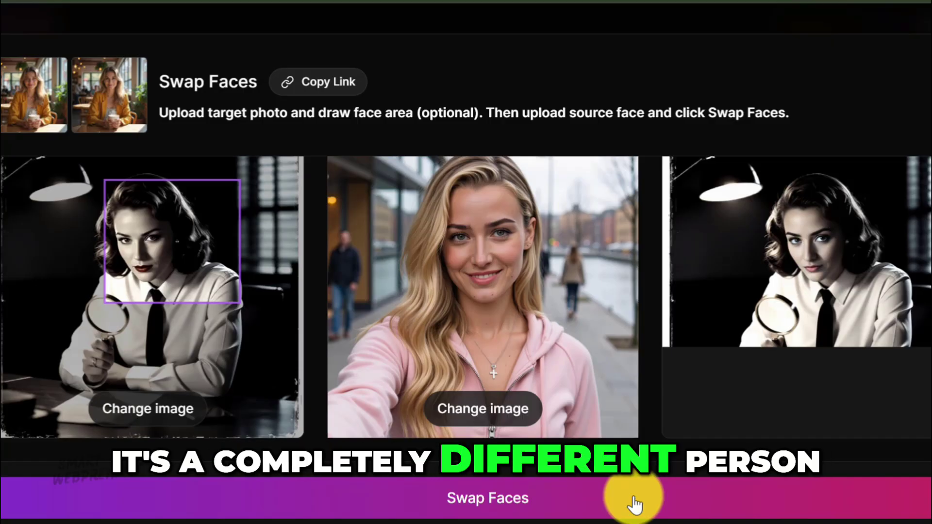
# Enlarge the face-swapped detective result and scroll through the Preview.
pyautogui.moveTo(762, 312)
pyautogui.click(767, 264)
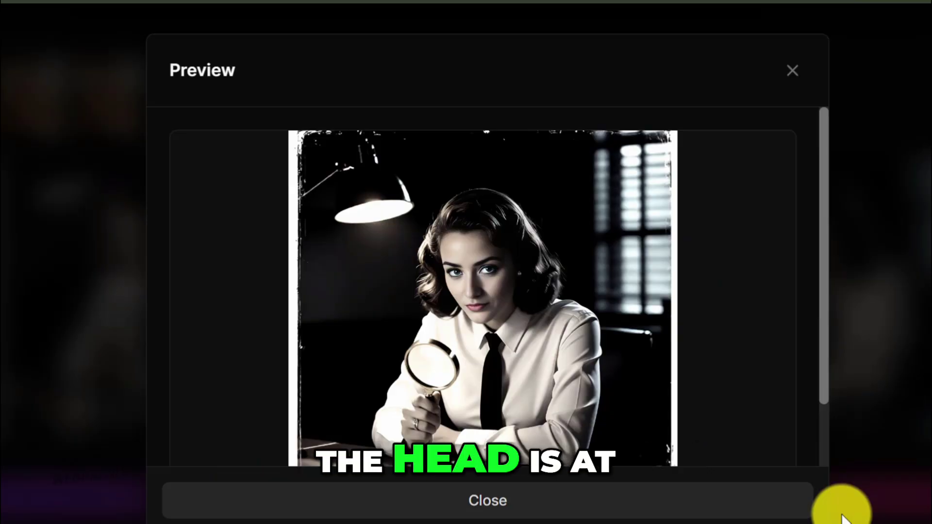
pyautogui.moveTo(831, 360); pyautogui.dragTo(829, 394)
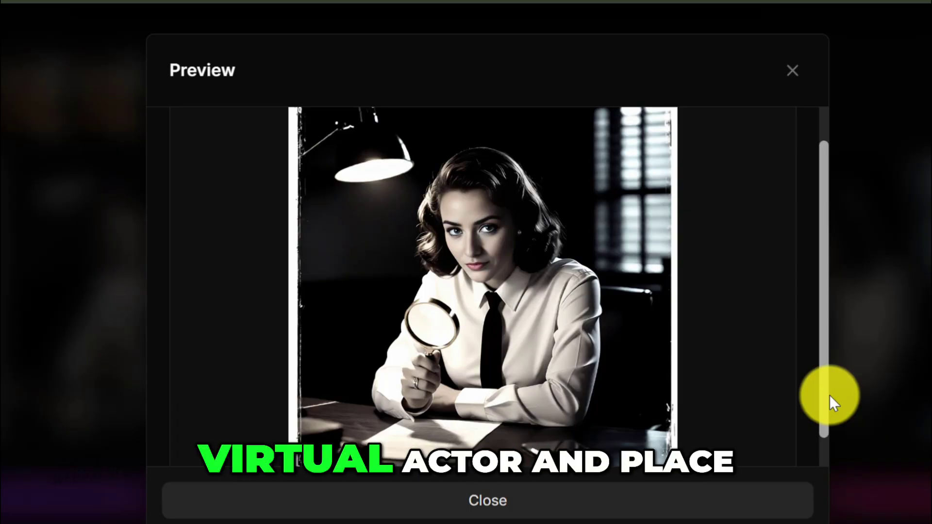
pyautogui.moveTo(829, 395); pyautogui.dragTo(817, 409)
# Close the face-swap preview and open the Upscale Image tool from the Tools page.
pyautogui.click(792, 71)
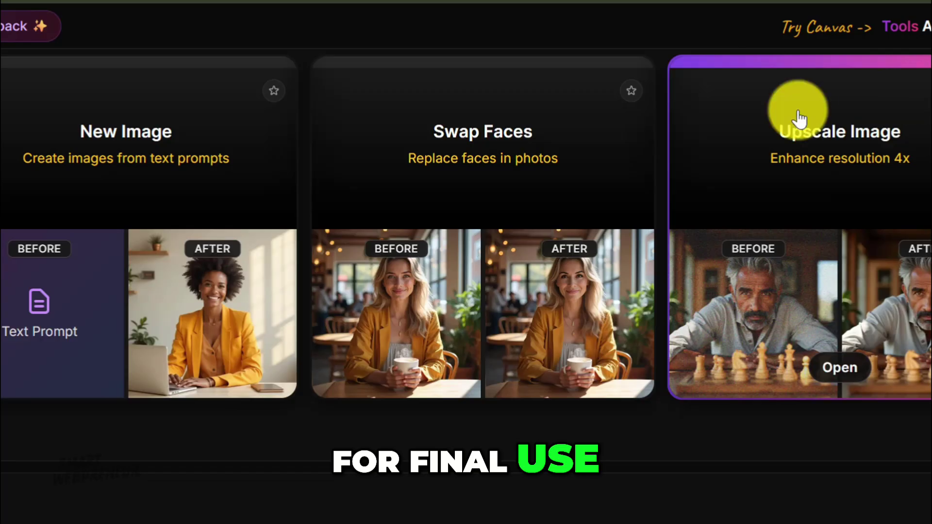
pyautogui.scroll(-2, 288, 374)
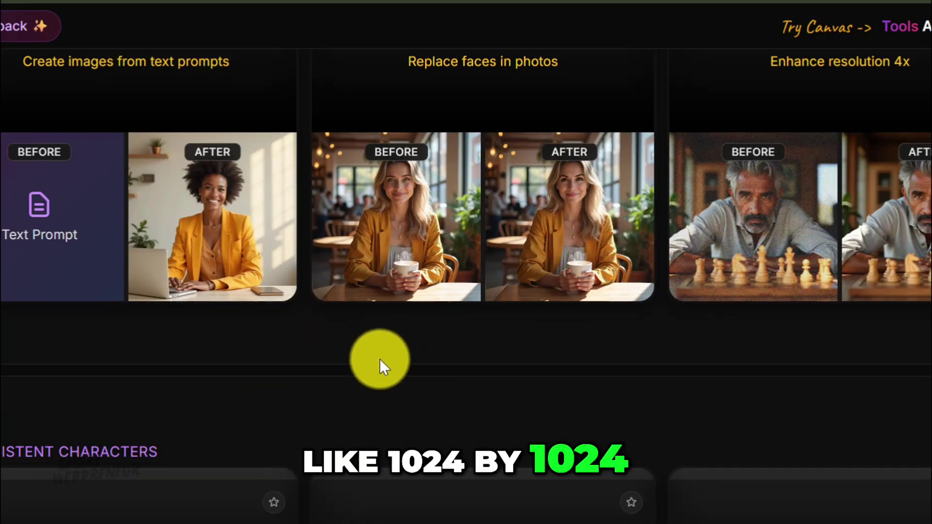
pyautogui.scroll(-2, 369, 362)
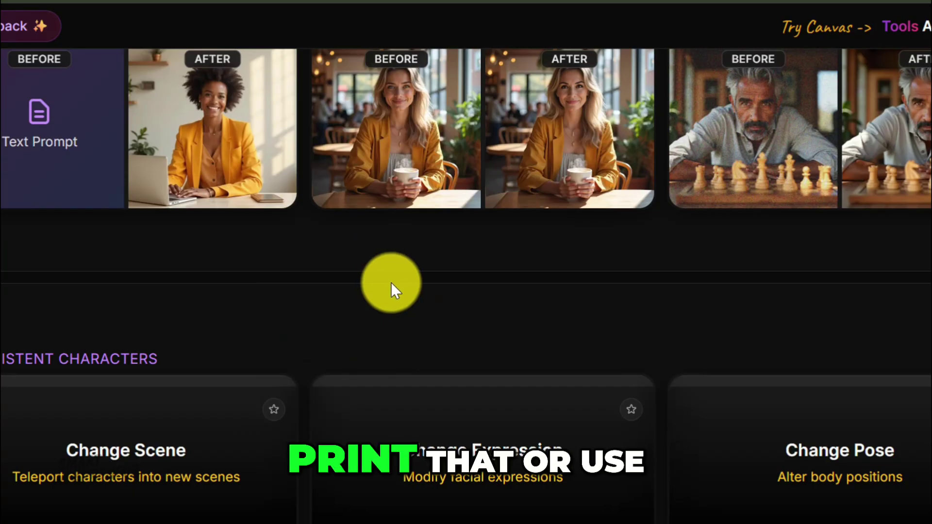
pyautogui.scroll(-2, 394, 294)
pyautogui.scroll(-2, 398, 306)
pyautogui.scroll(7, 398, 306)
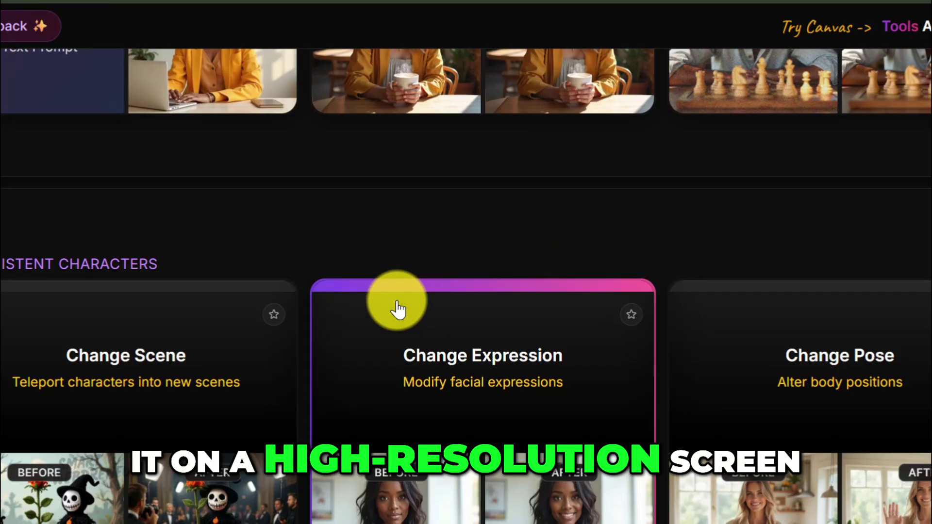
pyautogui.scroll(6, 398, 308)
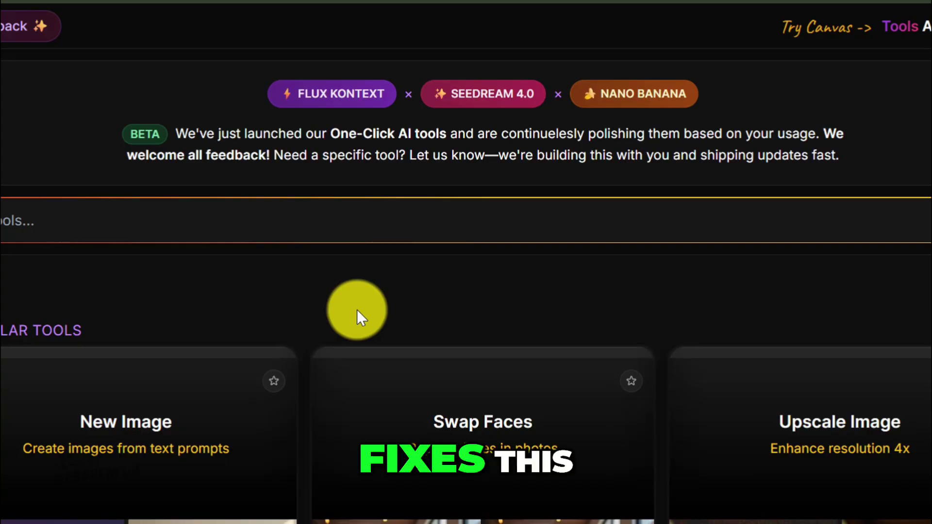
pyautogui.scroll(-6, 664, 322)
pyautogui.click(832, 198)
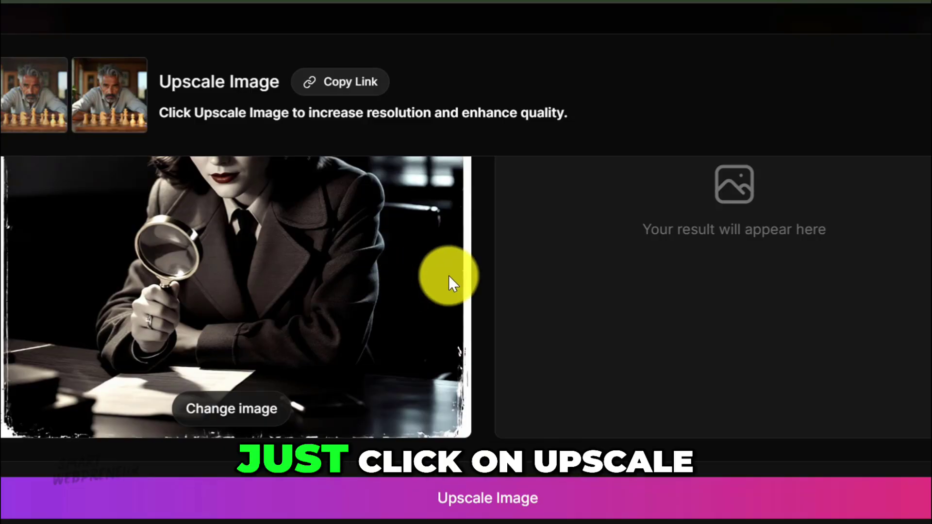
# Upscale the trench-coat detective photo and enlarge the sharper result.
pyautogui.scroll(2, 449, 275)
pyautogui.click(478, 510)
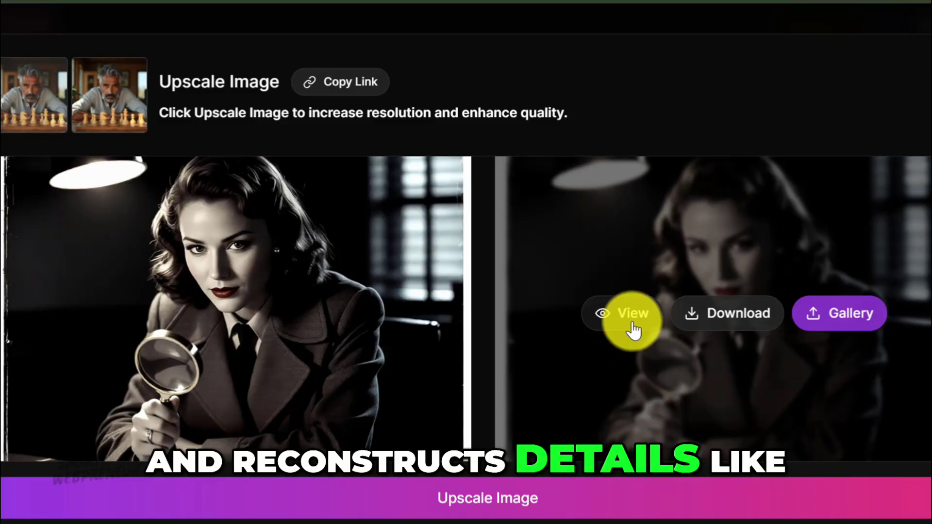
pyautogui.click(630, 318)
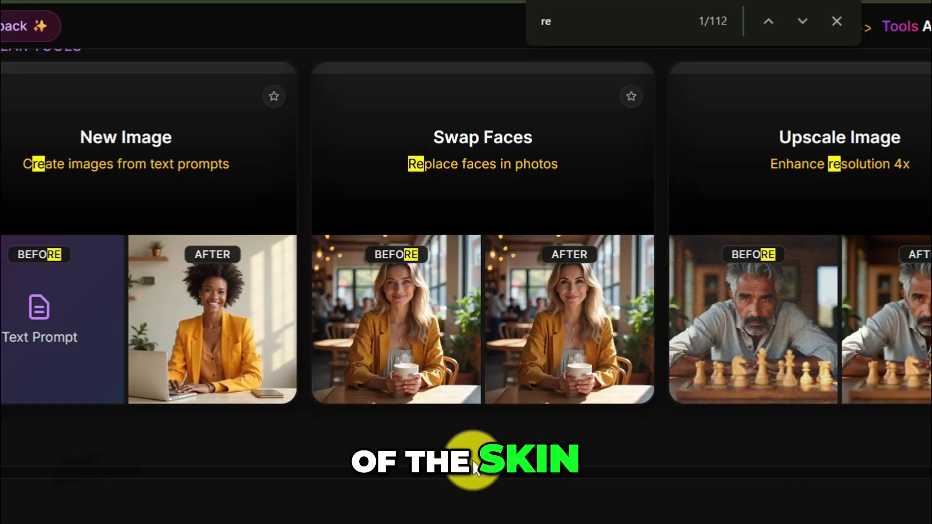
# Find 'Remove Background' with the page search and open that tool.
pyautogui.write('ov e')
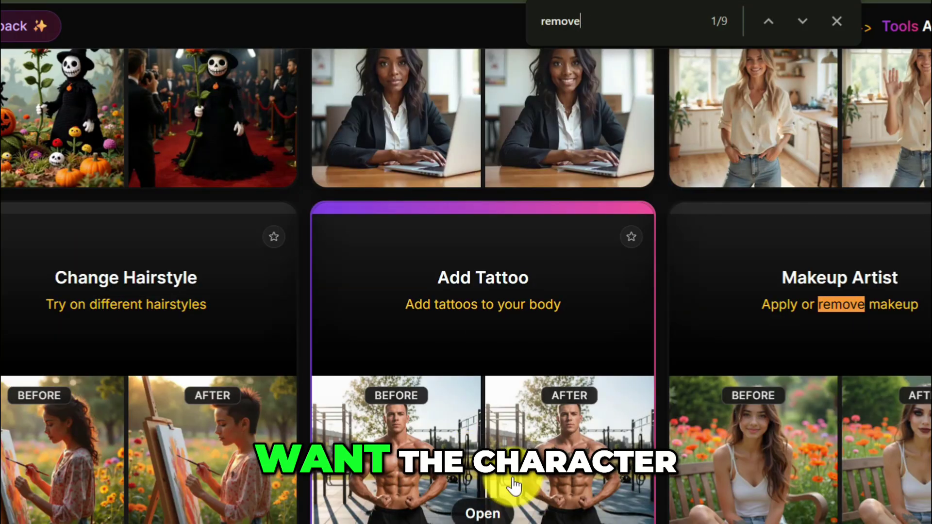
pyautogui.click(801, 21)
pyautogui.click(802, 20)
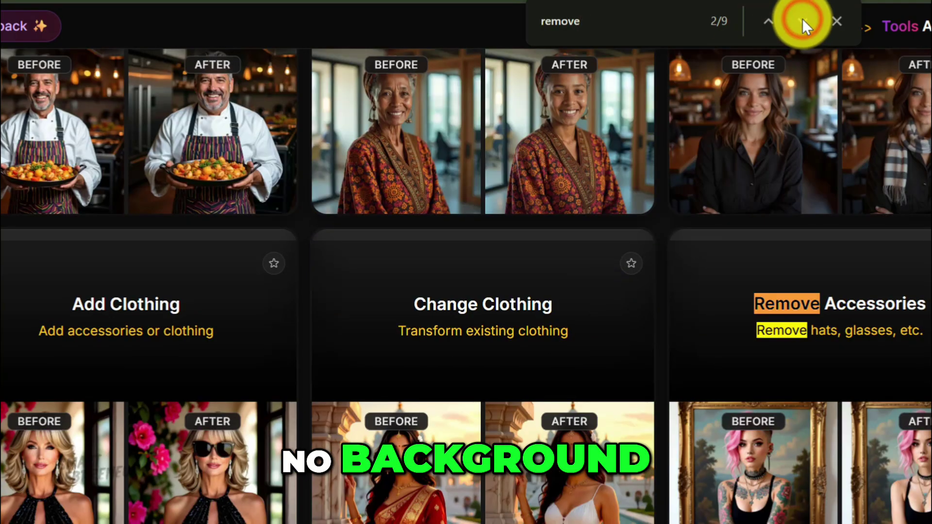
pyautogui.click(802, 20)
pyautogui.click(802, 20)
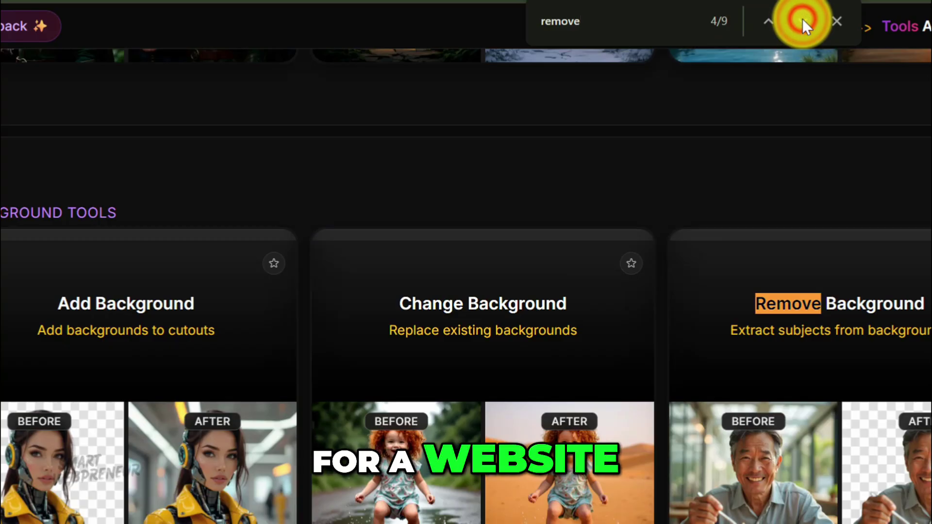
pyautogui.click(826, 334)
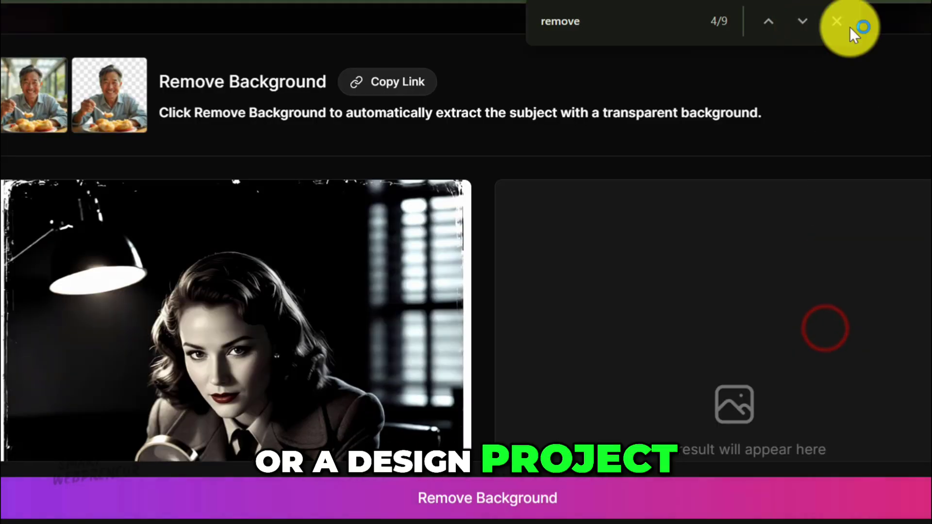
# Close the find bar and cut the detective woman out onto a transparent background.
pyautogui.click(838, 23)
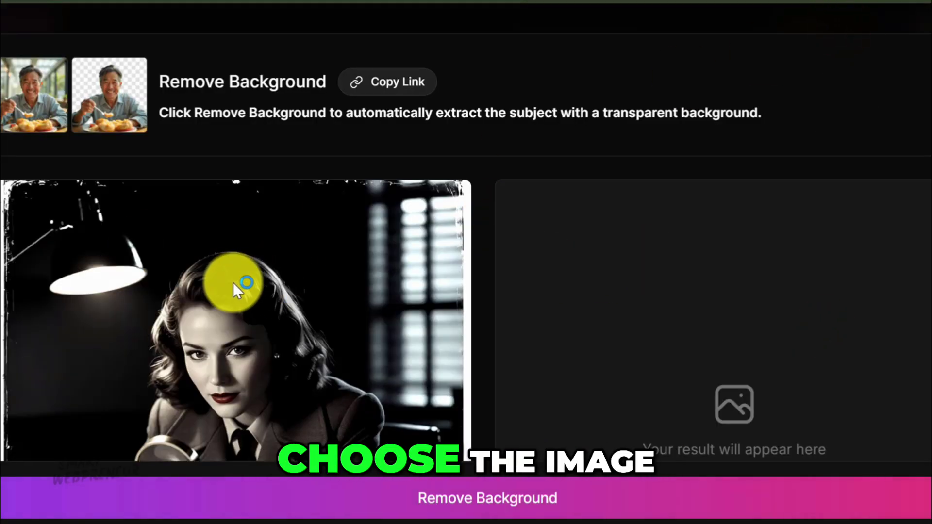
pyautogui.scroll(-4, 270, 249)
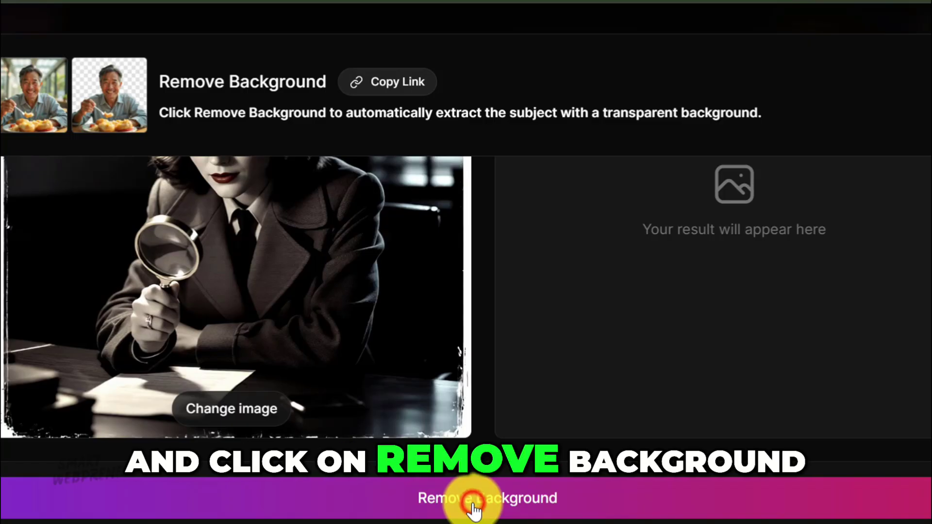
pyautogui.click(474, 505)
pyautogui.scroll(2, 421, 316)
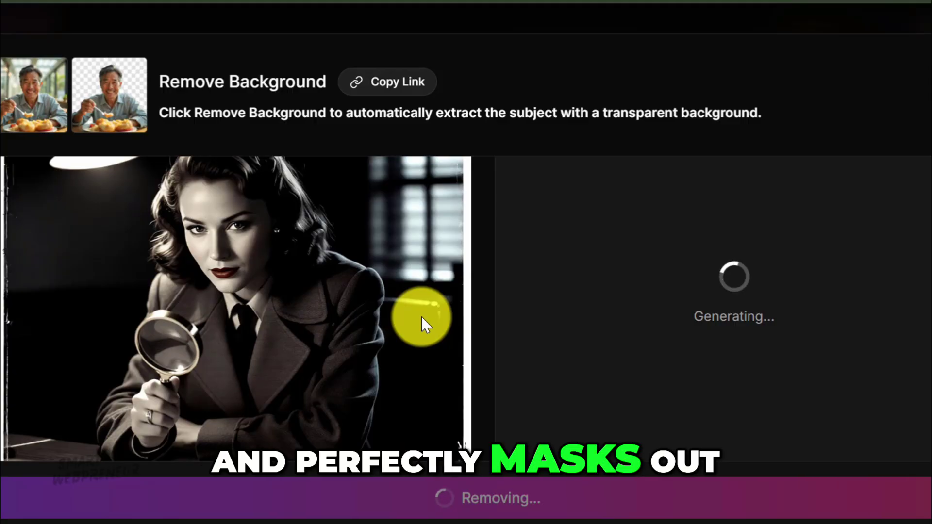
pyautogui.scroll(4, 827, 316)
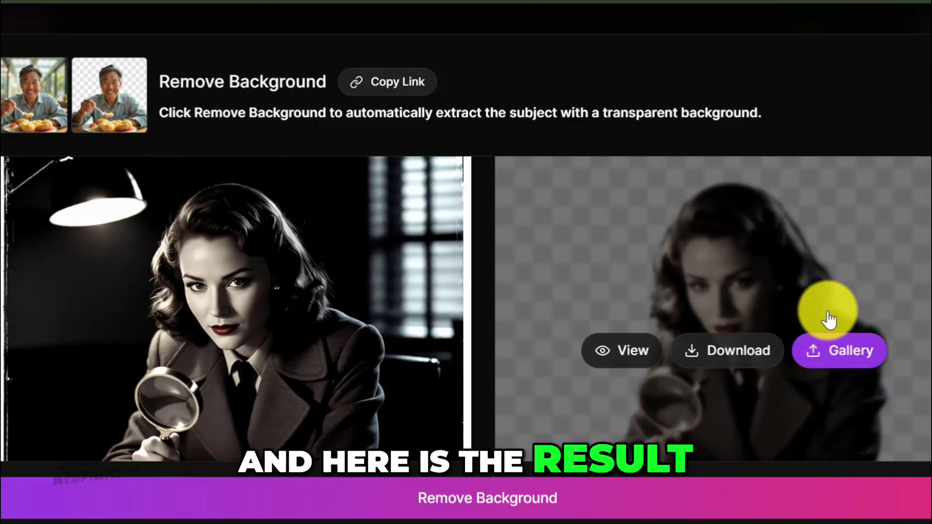
pyautogui.scroll(-5, 466, 309)
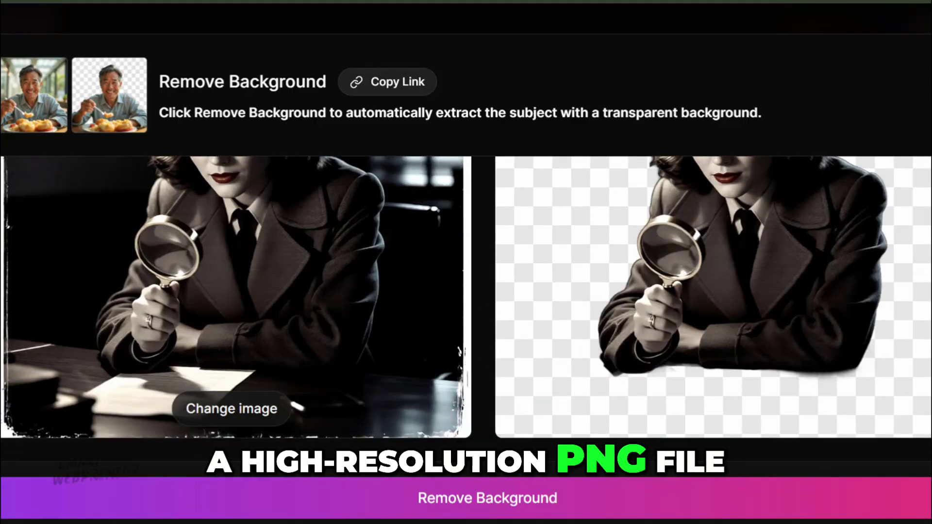
pyautogui.scroll(4, 466, 309)
pyautogui.scroll(-1, 466, 308)
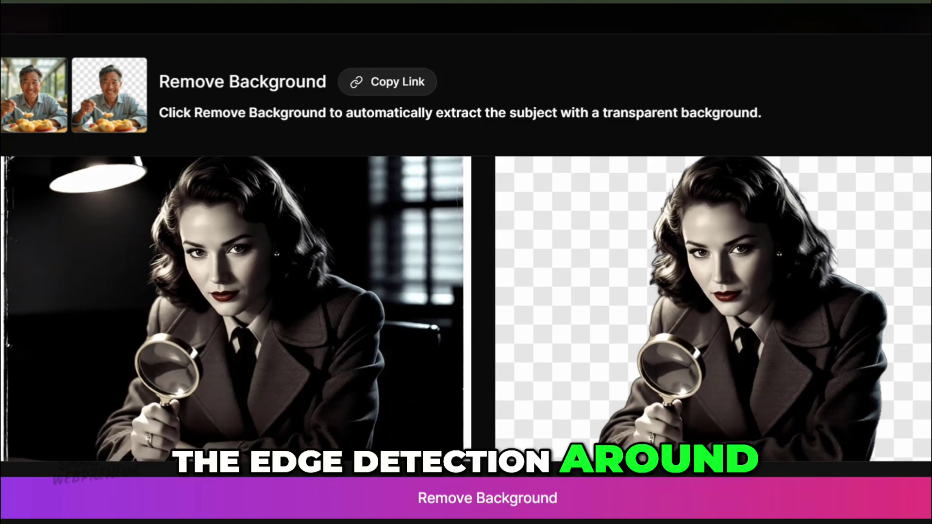
pyautogui.scroll(-1, 466, 309)
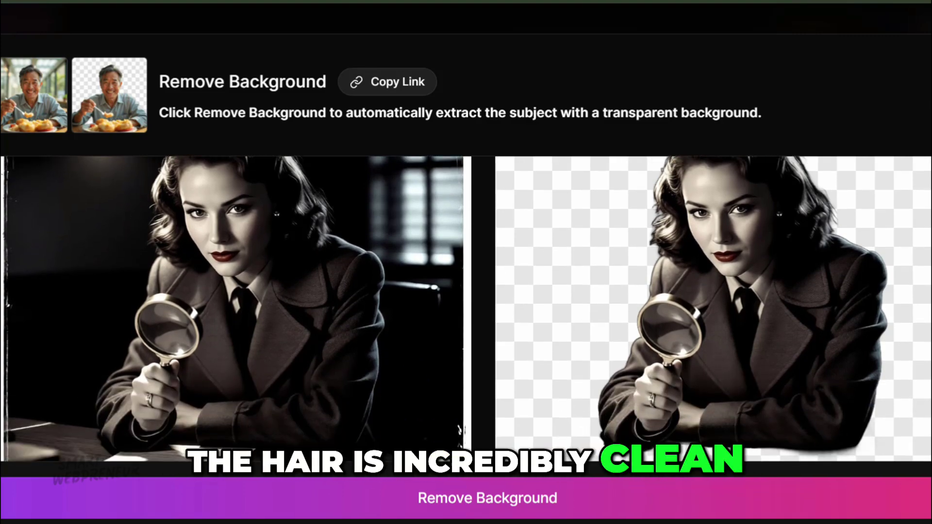
pyautogui.scroll(1, 466, 309)
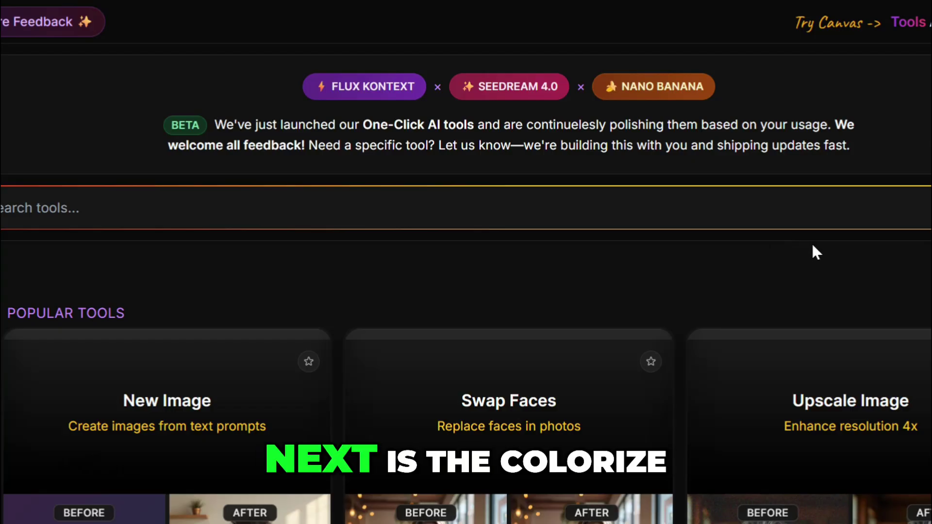
pyautogui.scroll(-10, 651, 307)
pyautogui.scroll(-12, 437, 292)
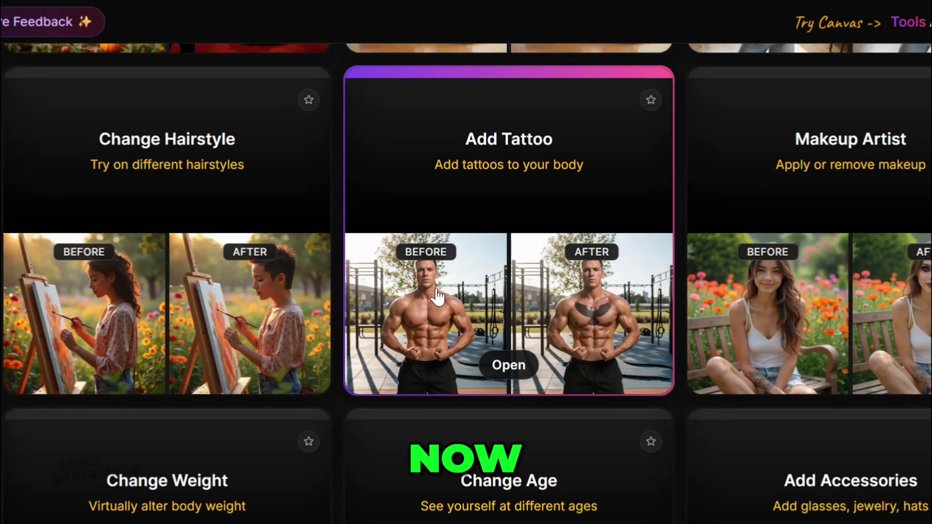
pyautogui.scroll(-10, 437, 294)
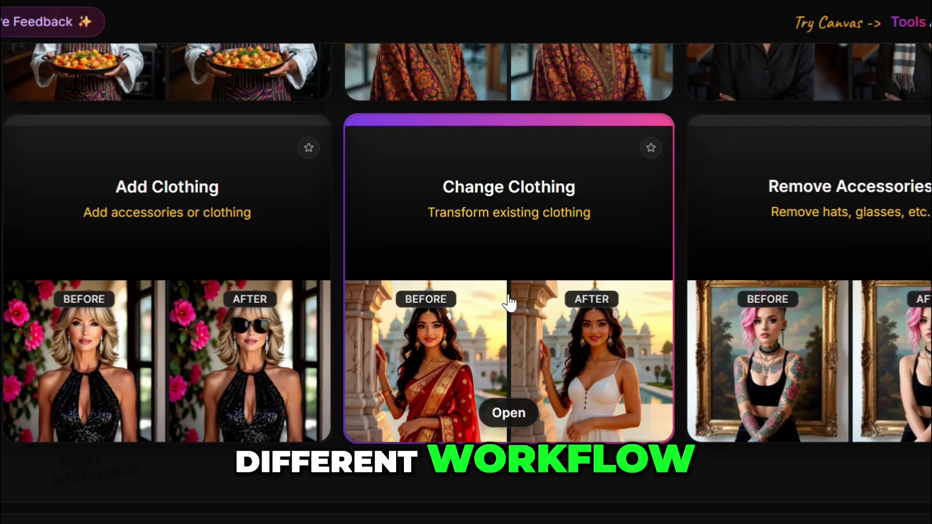
# Search the page for 'colori', open Colorize Black & White, and start a photo upload.
pyautogui.hotkey('ctrl', 'f')
pyautogui.write('colori')
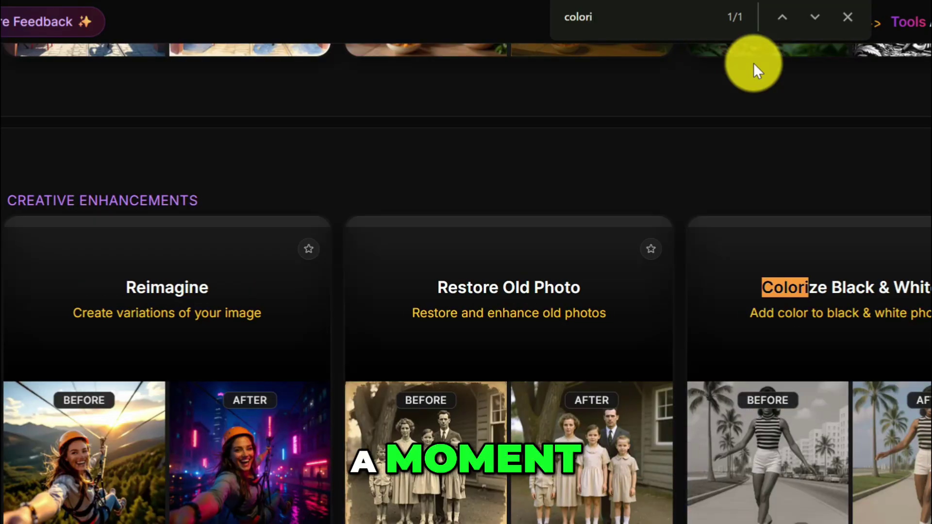
pyautogui.click(832, 333)
pyautogui.click(308, 222)
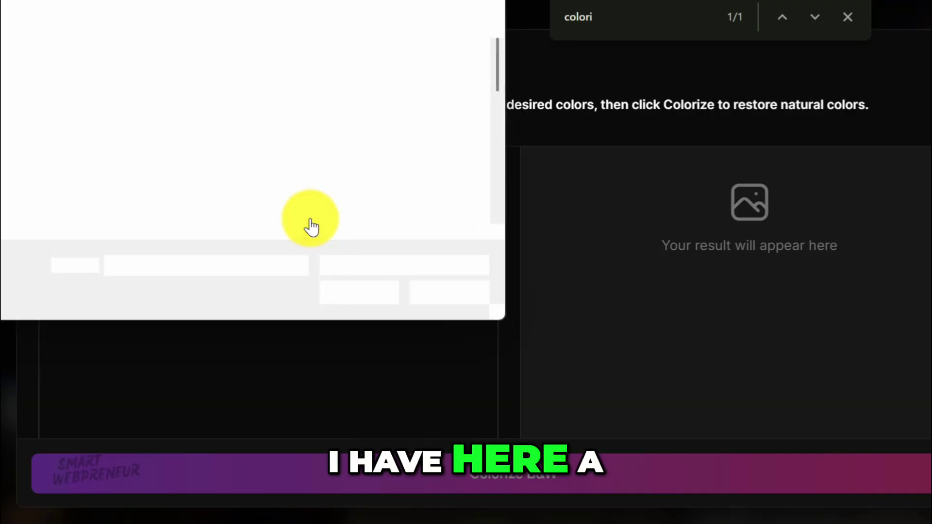
# Upload 1930.png, the sepia group photo, into the colorizer.
pyautogui.click(231, 142)
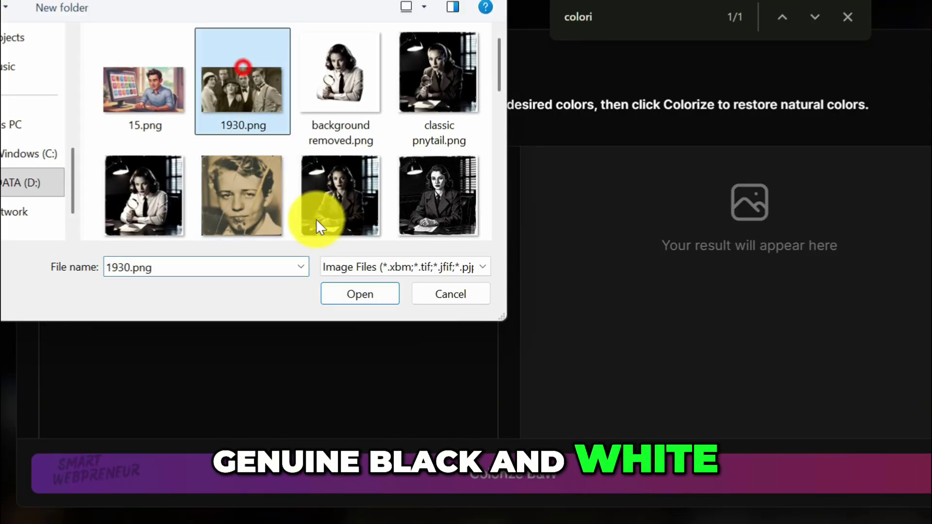
pyautogui.click(359, 295)
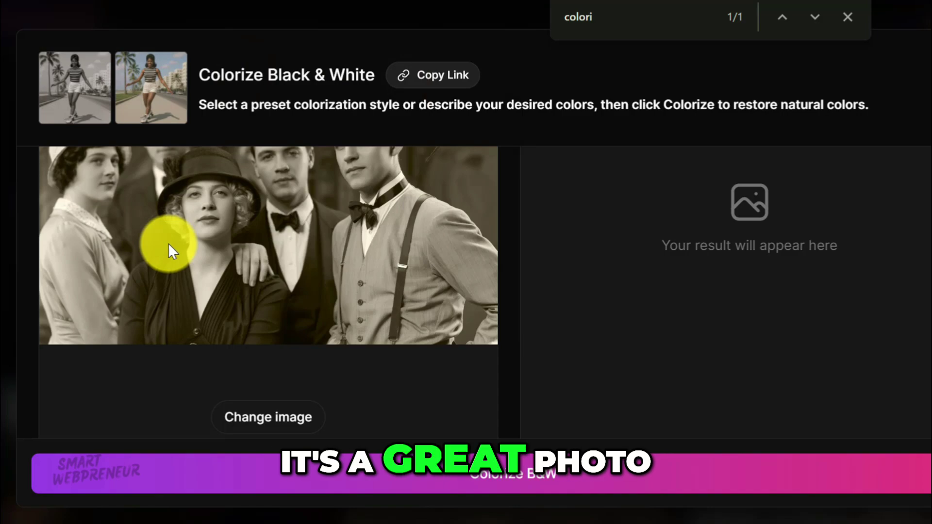
pyautogui.scroll(-2, 678, 256)
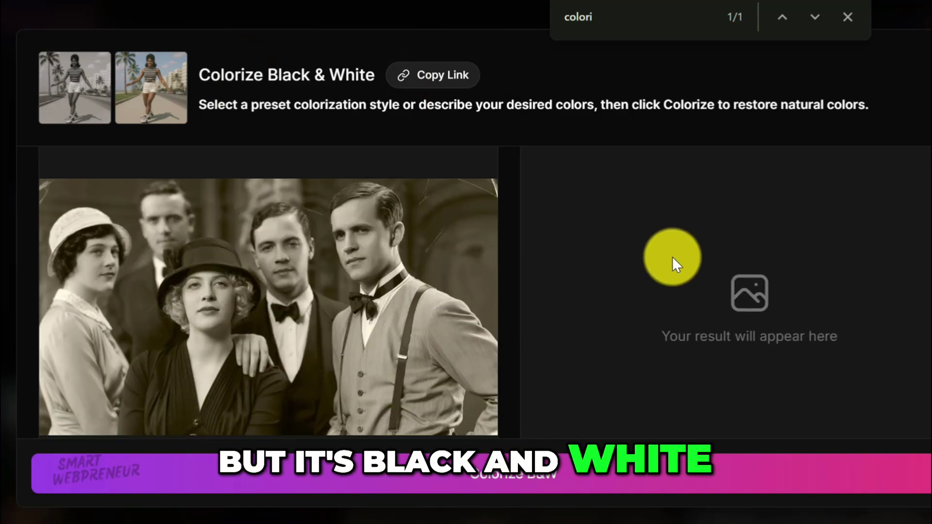
pyautogui.scroll(-2, 671, 256)
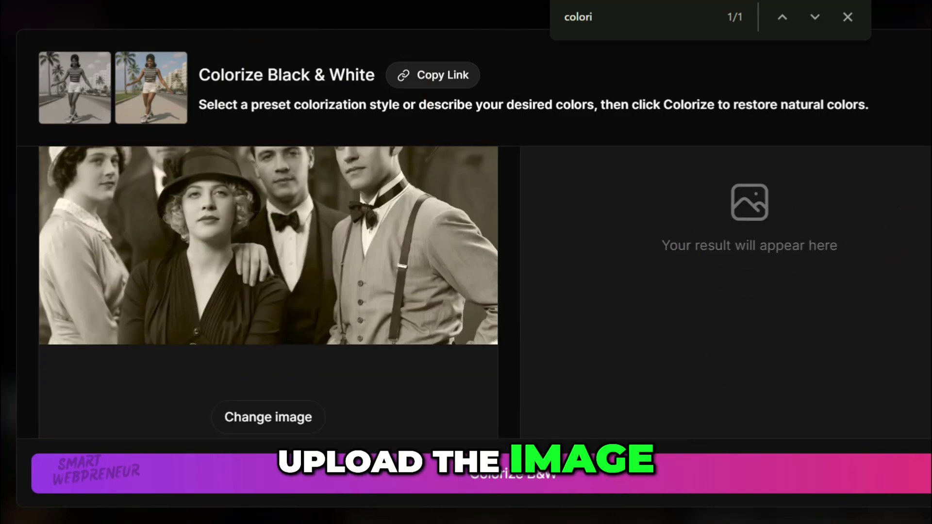
pyautogui.scroll(2, 916, 233)
pyautogui.scroll(-5, 475, 272)
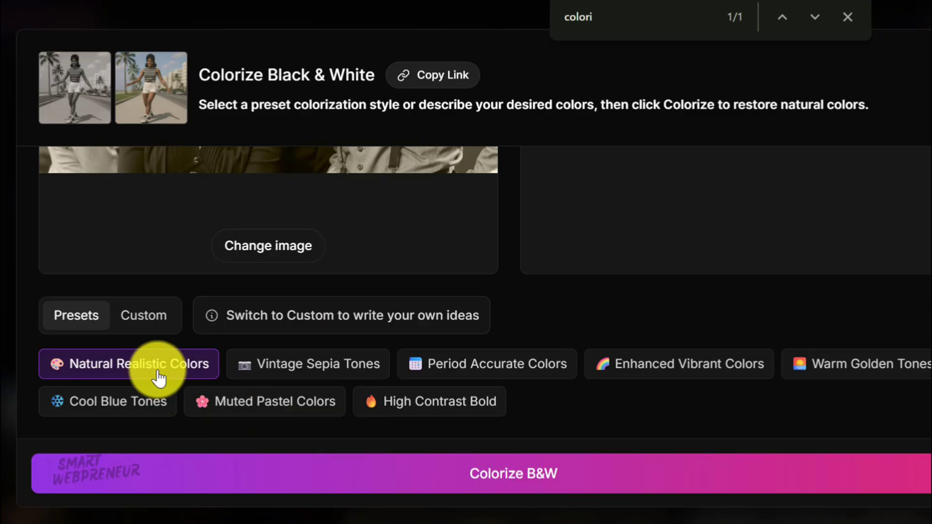
# Colorize the 1930 group photo using the Natural Realistic Colors preset.
pyautogui.click(448, 483)
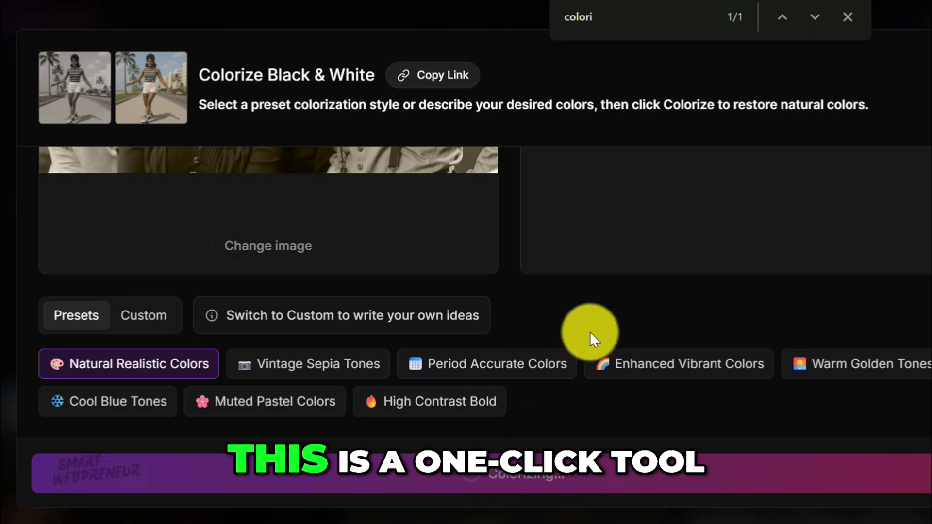
pyautogui.scroll(6, 589, 331)
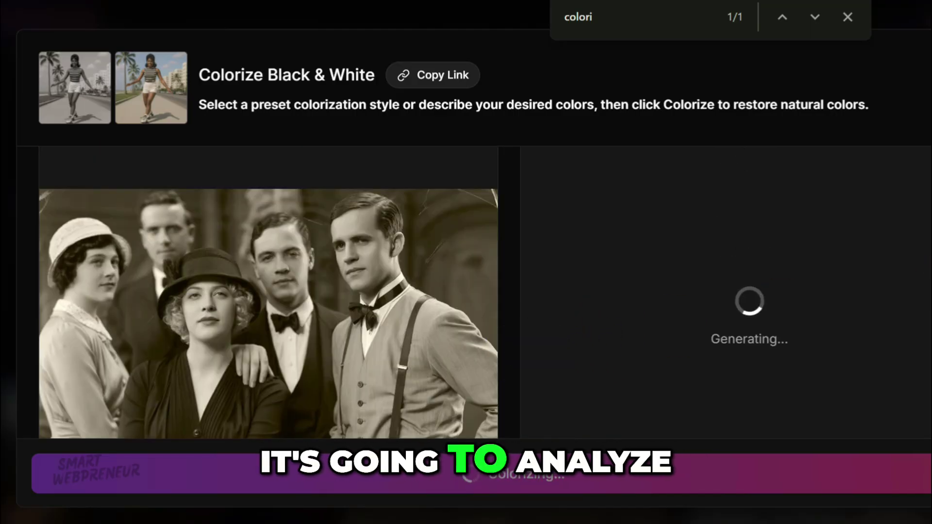
pyautogui.scroll(-1, 674, 325)
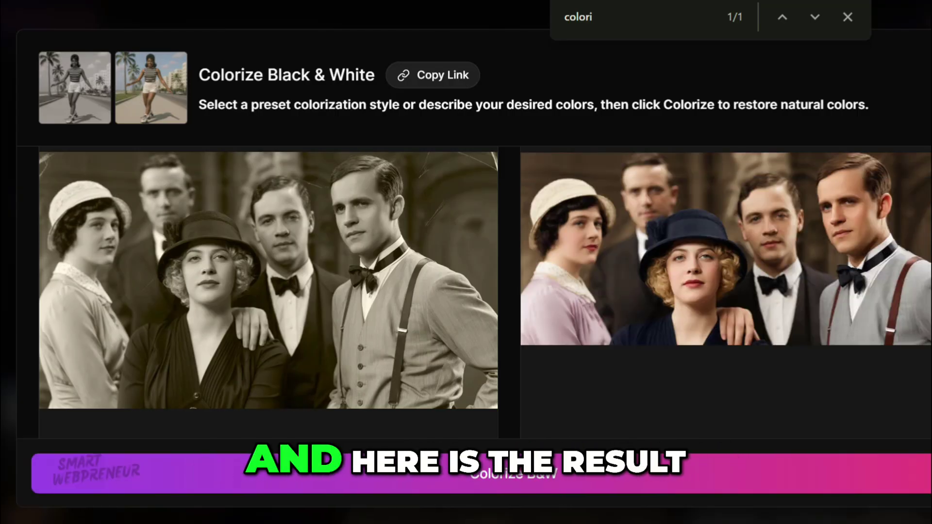
pyautogui.moveTo(778, 354)
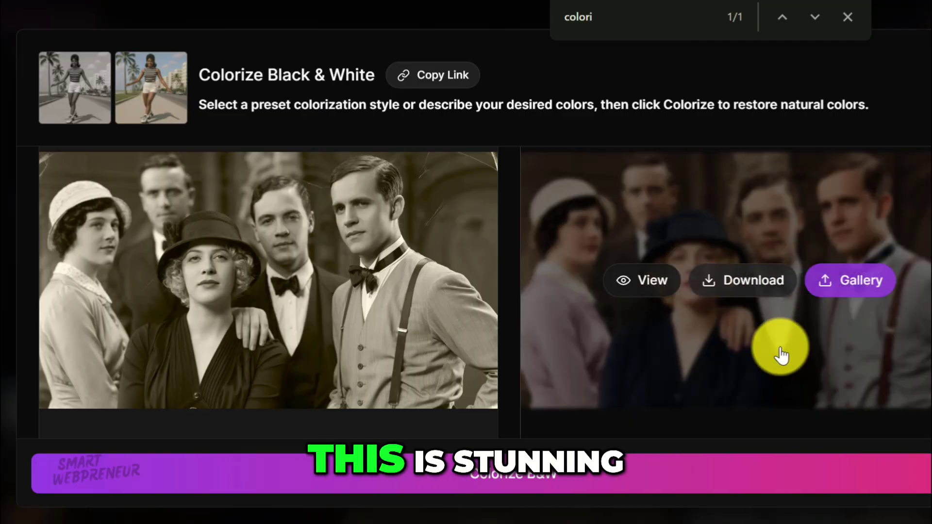